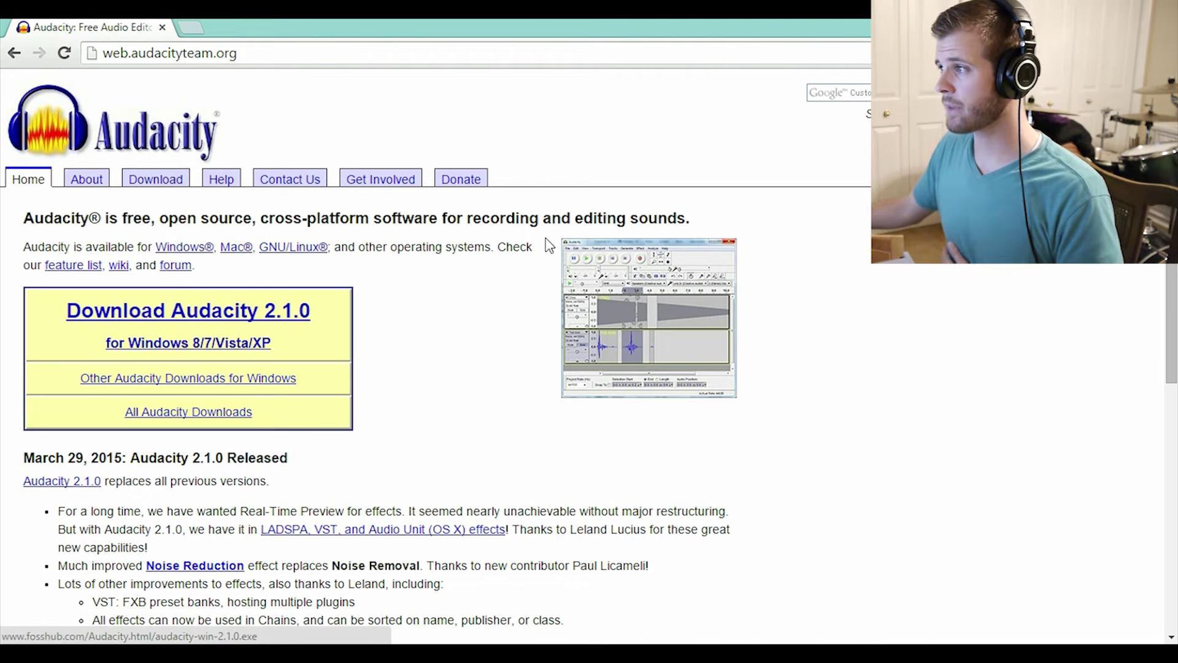
Preview the Karaoke Autumn Birds track from the karaoke songs folder in the media player, then close it
{"action": "key", "text": "alt+Tab"}
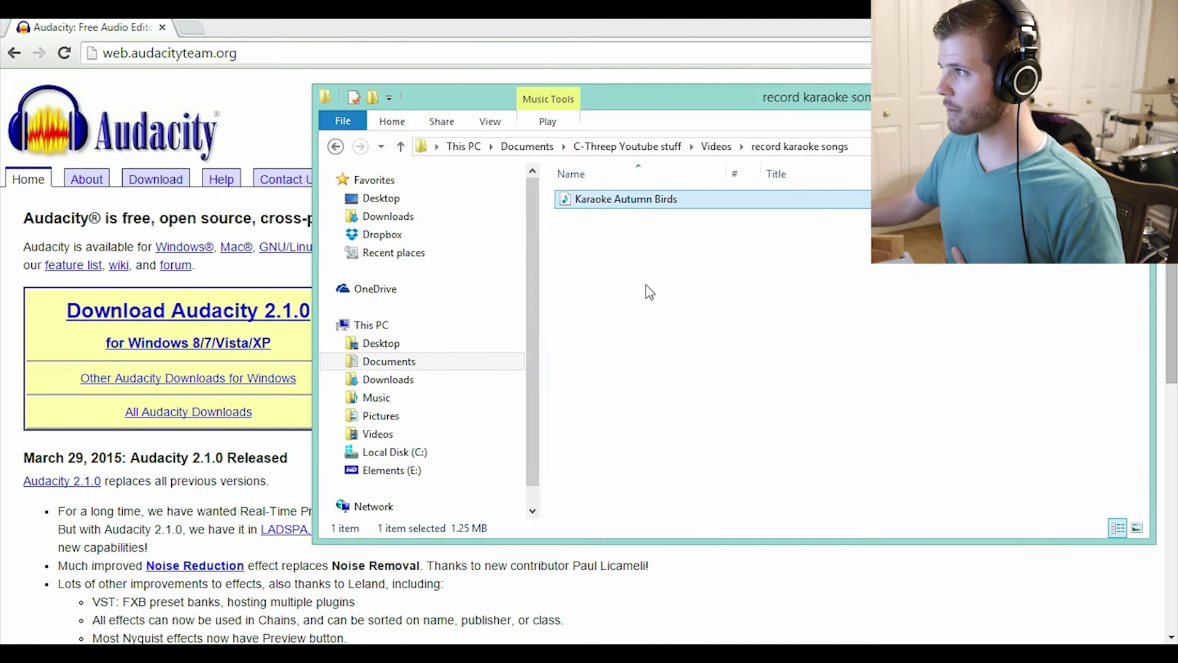
{"action": "double_click", "coordinate": [598, 206]}
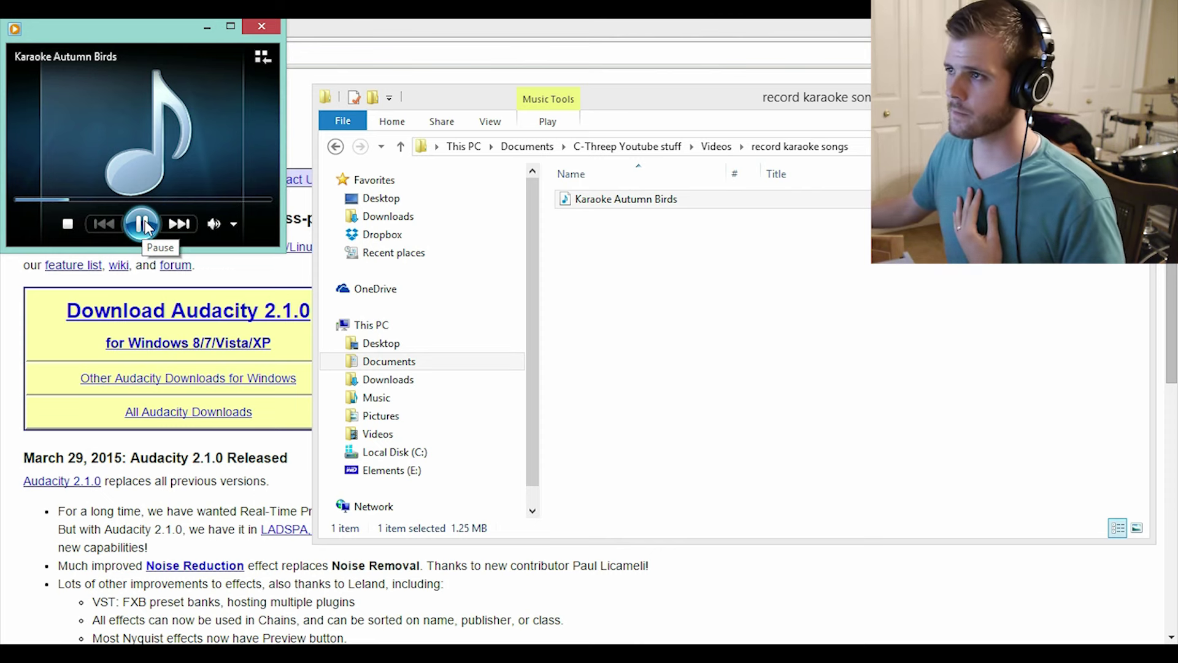
{"action": "left_click", "coordinate": [261, 25]}
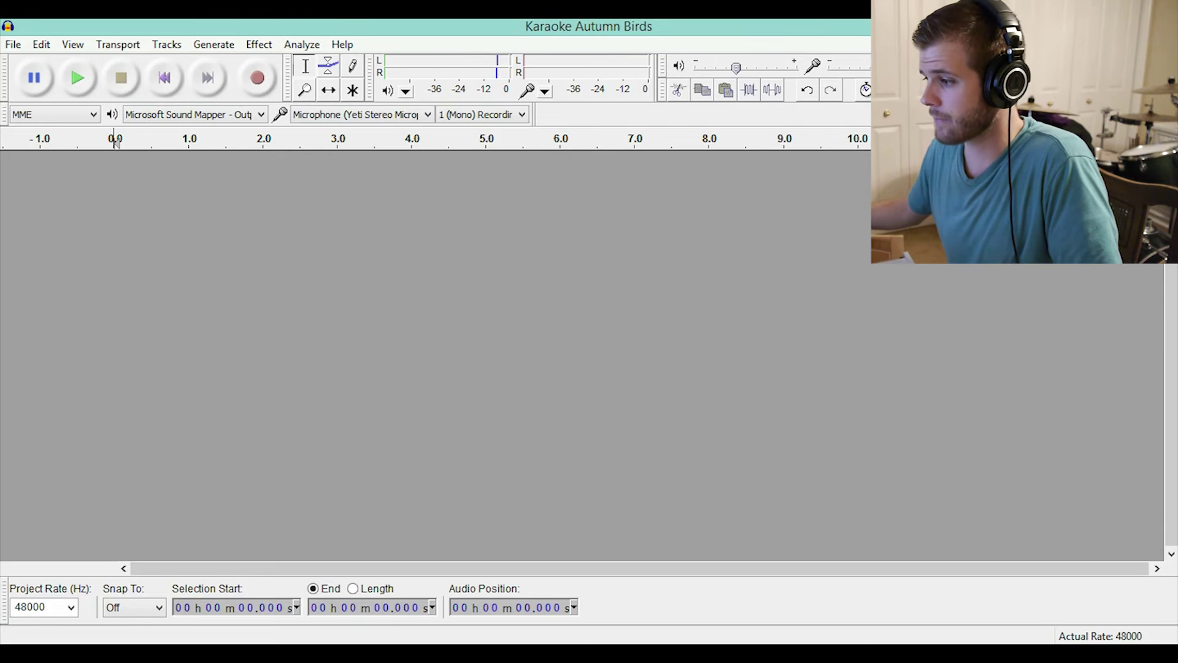
Drag the Karaoke Autumn Birds MP3 into Audacity as a stereo track and test-play it
{"action": "key", "text": "alt+Tab"}
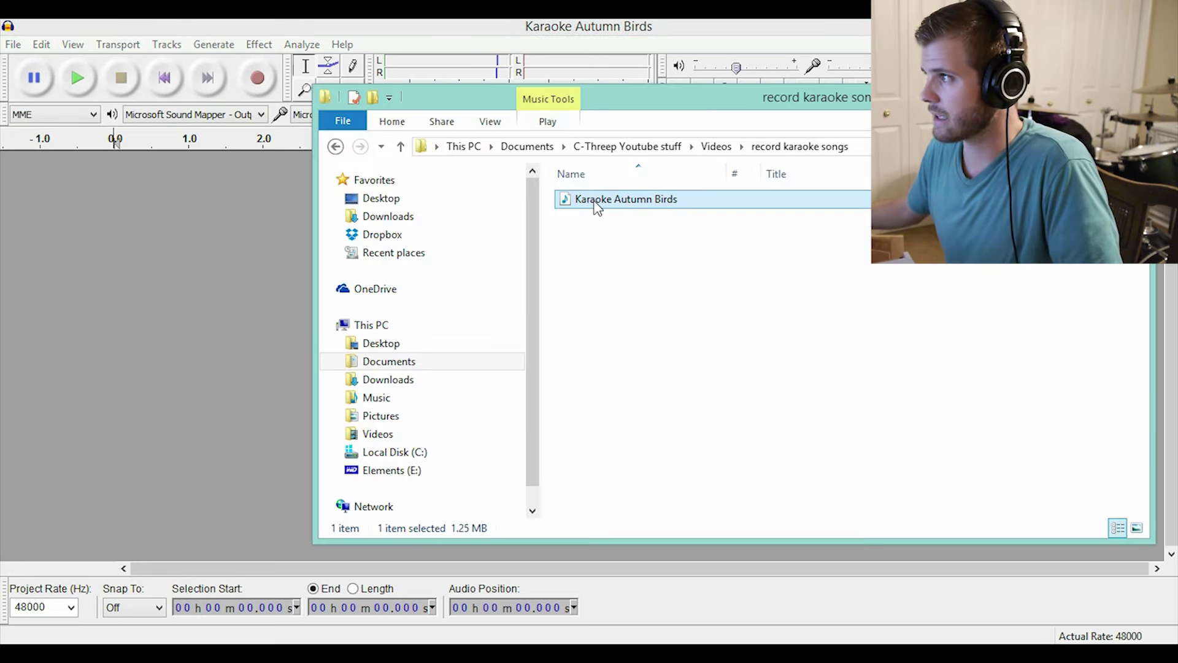
{"action": "left_click_drag", "start_coordinate": [597, 207], "coordinate": [134, 268]}
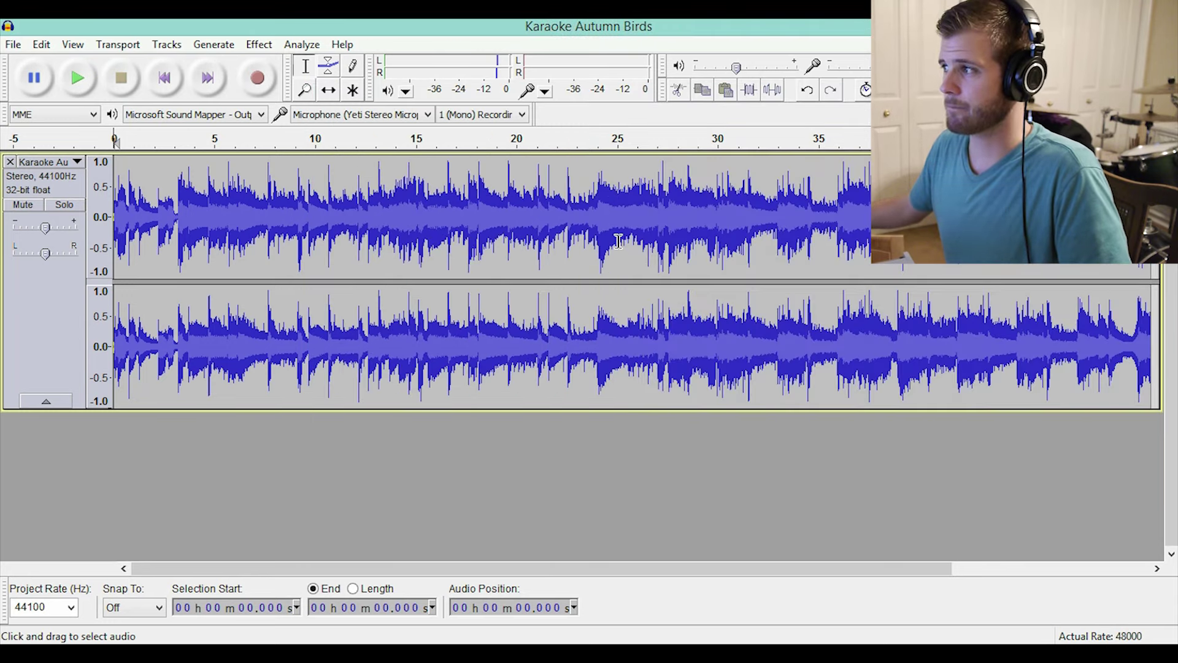
{"action": "left_click", "coordinate": [82, 79]}
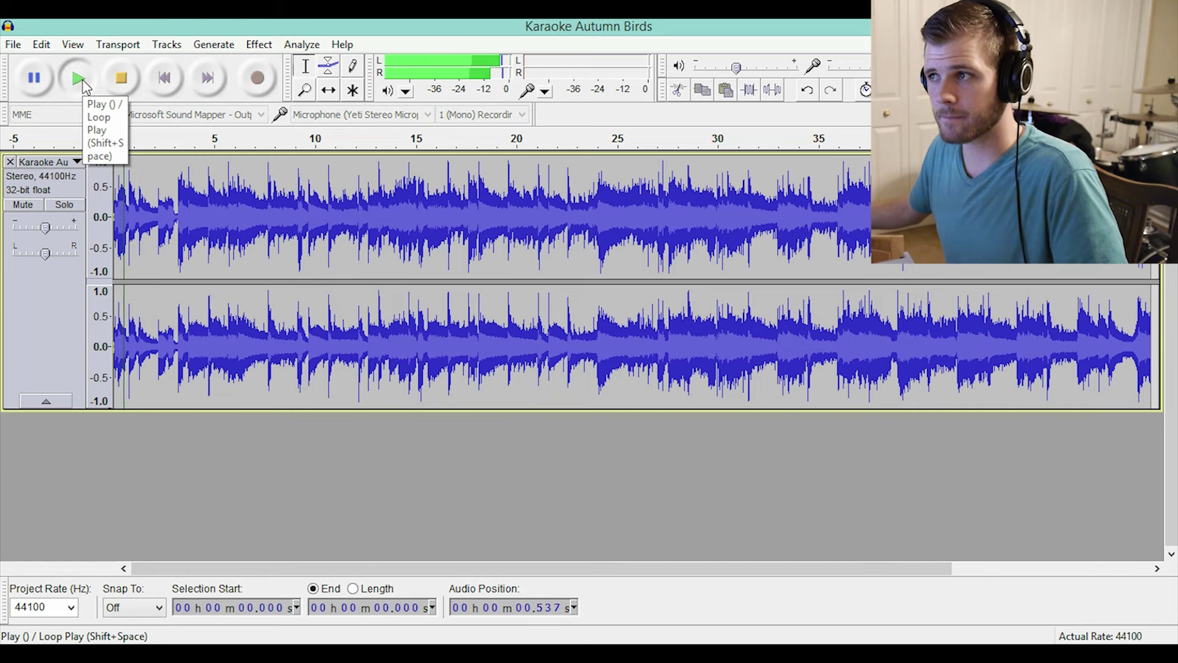
{"action": "left_click", "coordinate": [124, 76]}
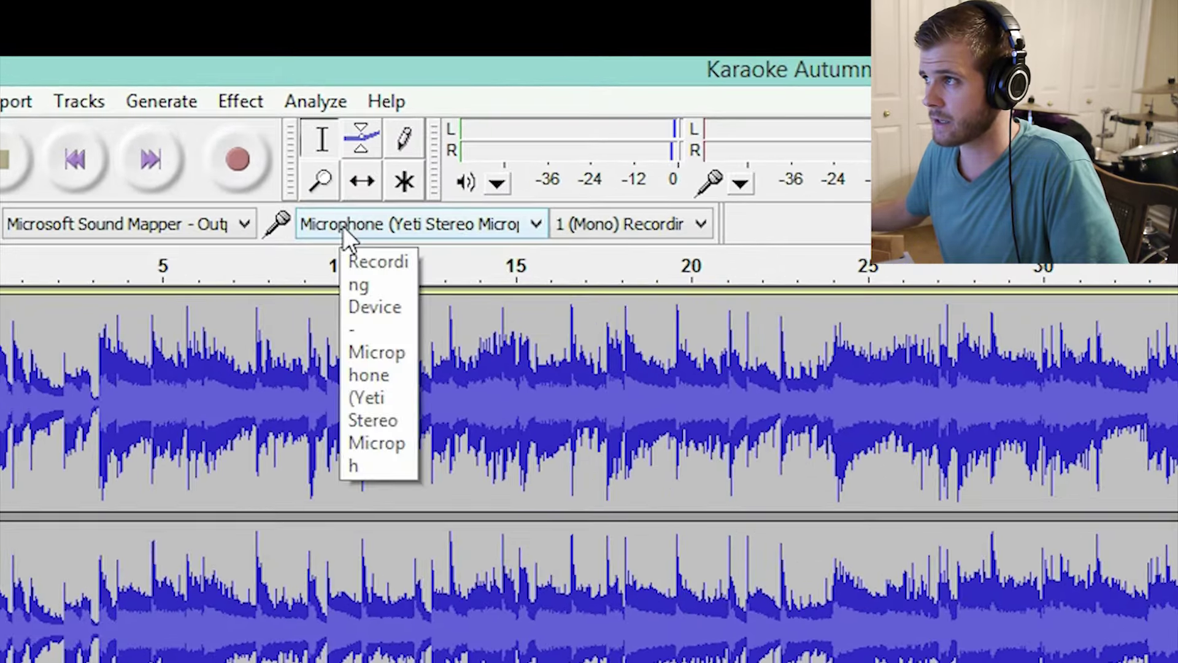
Choose Microphone (Yeti Stereo Microphone) as the recording device, checking the system sound options
{"action": "left_click", "coordinate": [362, 225]}
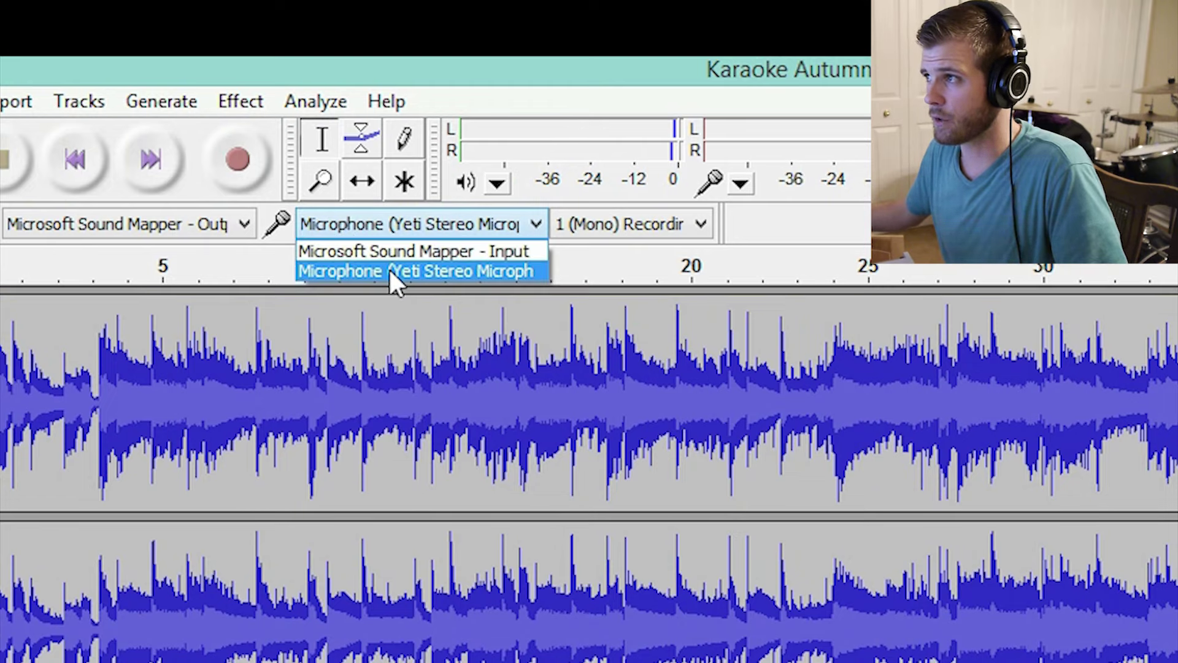
{"action": "left_click", "coordinate": [389, 270]}
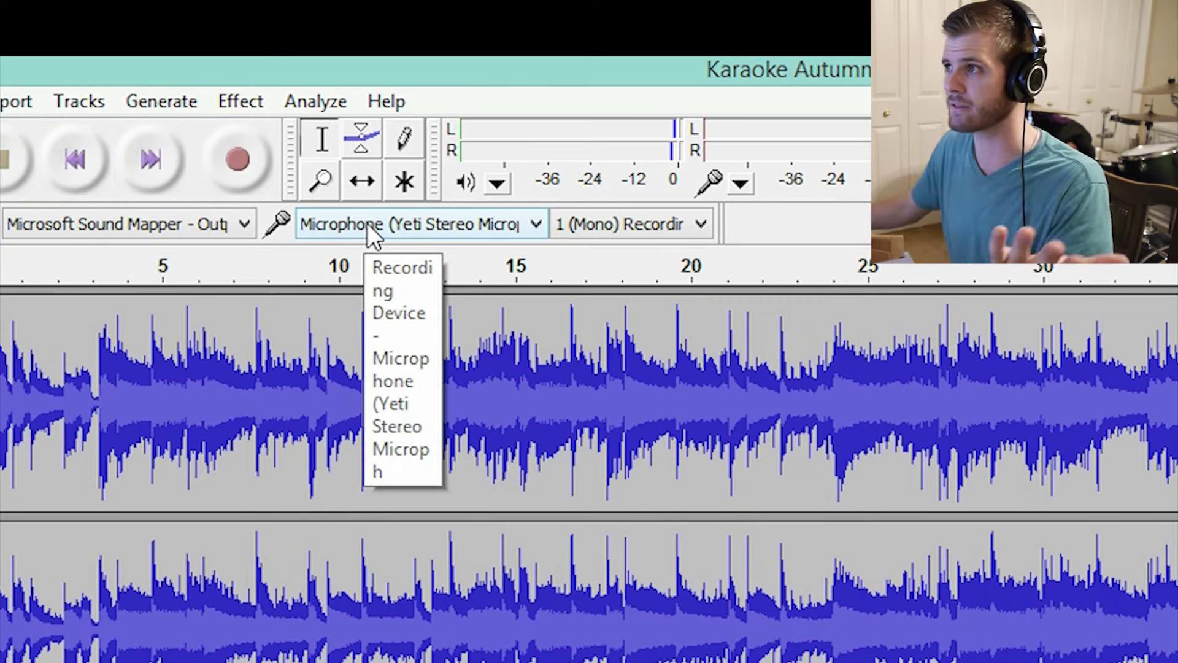
{"action": "left_click", "coordinate": [368, 224]}
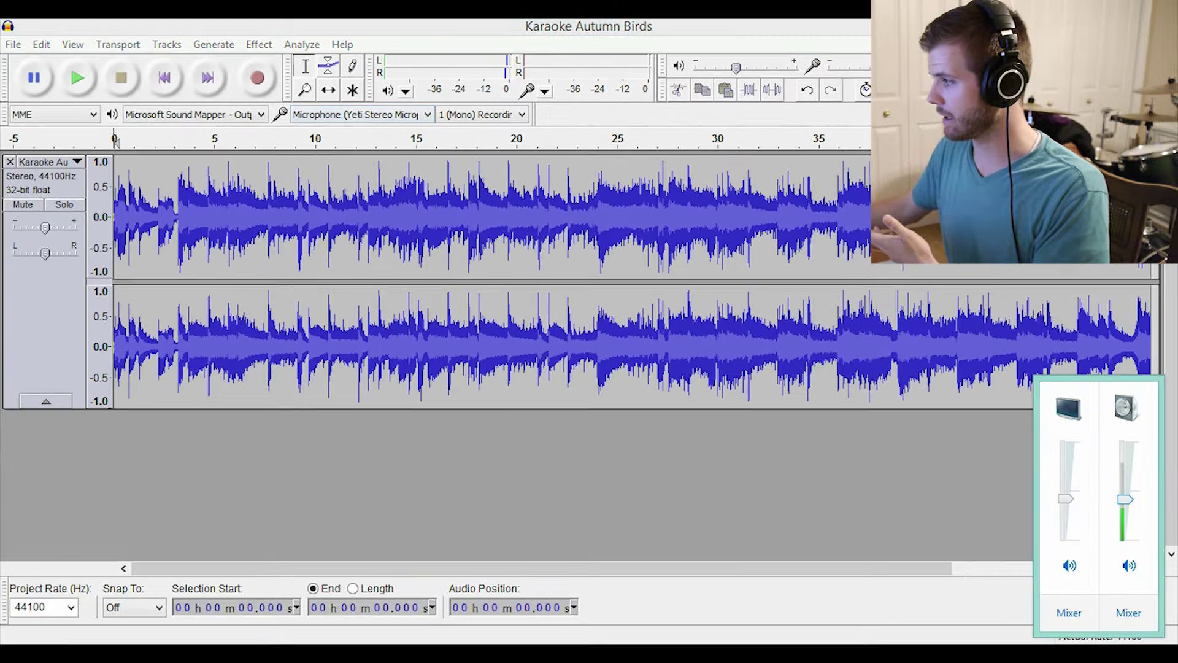
{"action": "right_click", "coordinate": [1098, 654]}
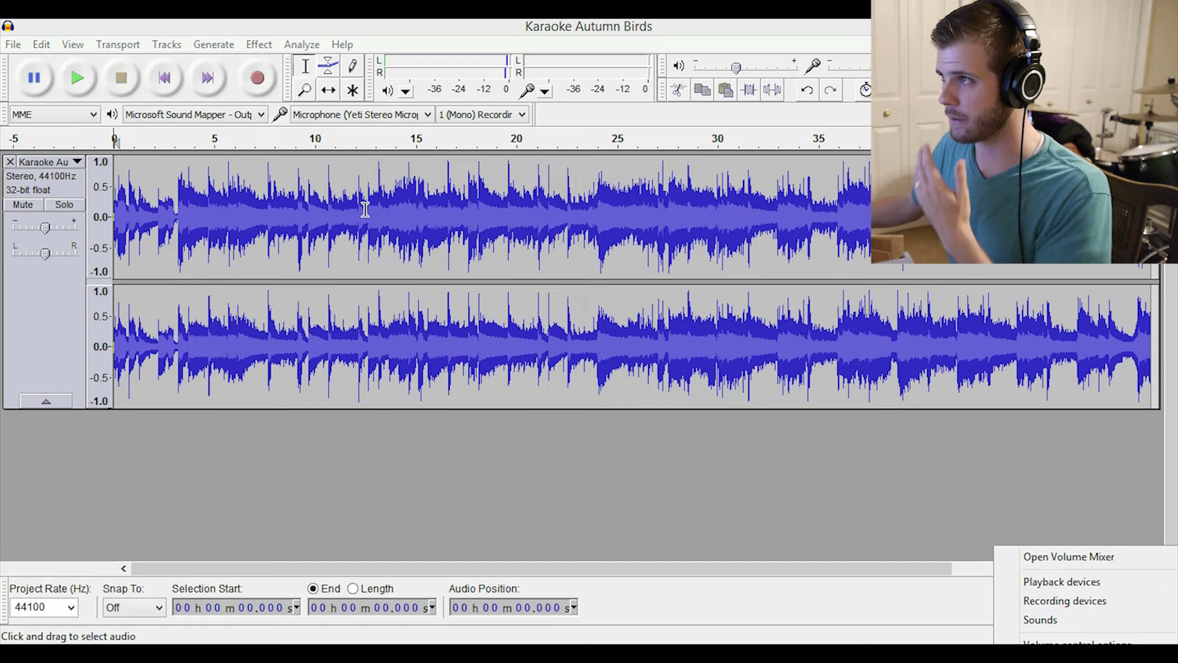
{"action": "left_click", "coordinate": [337, 113]}
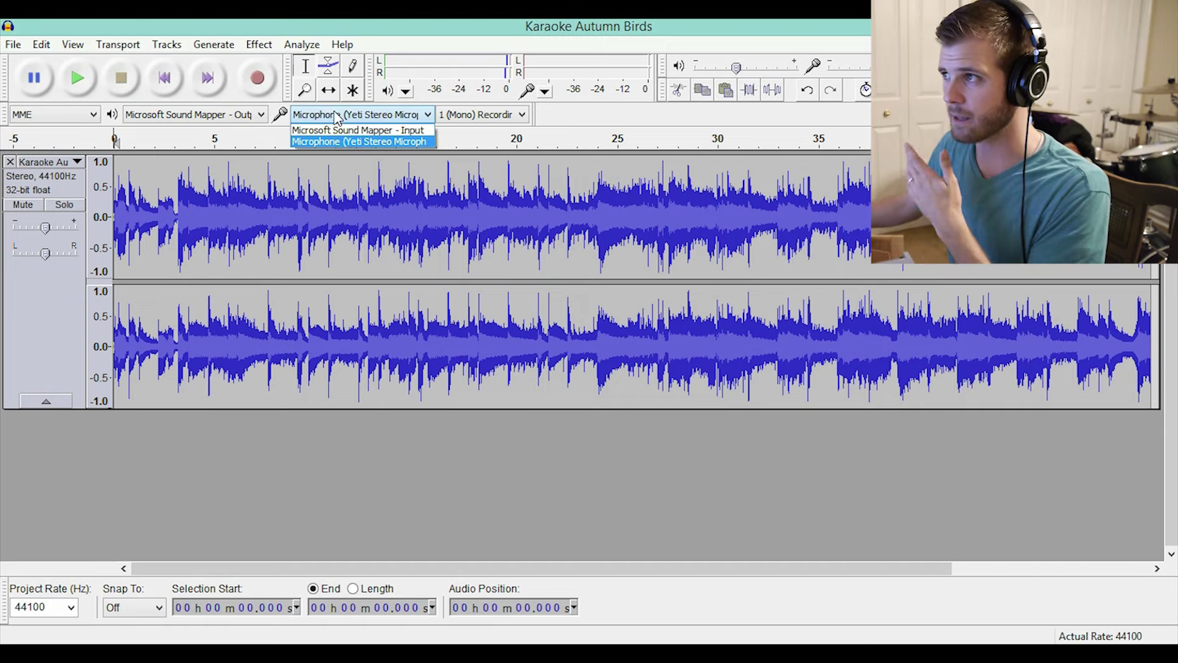
{"action": "left_click", "coordinate": [338, 145]}
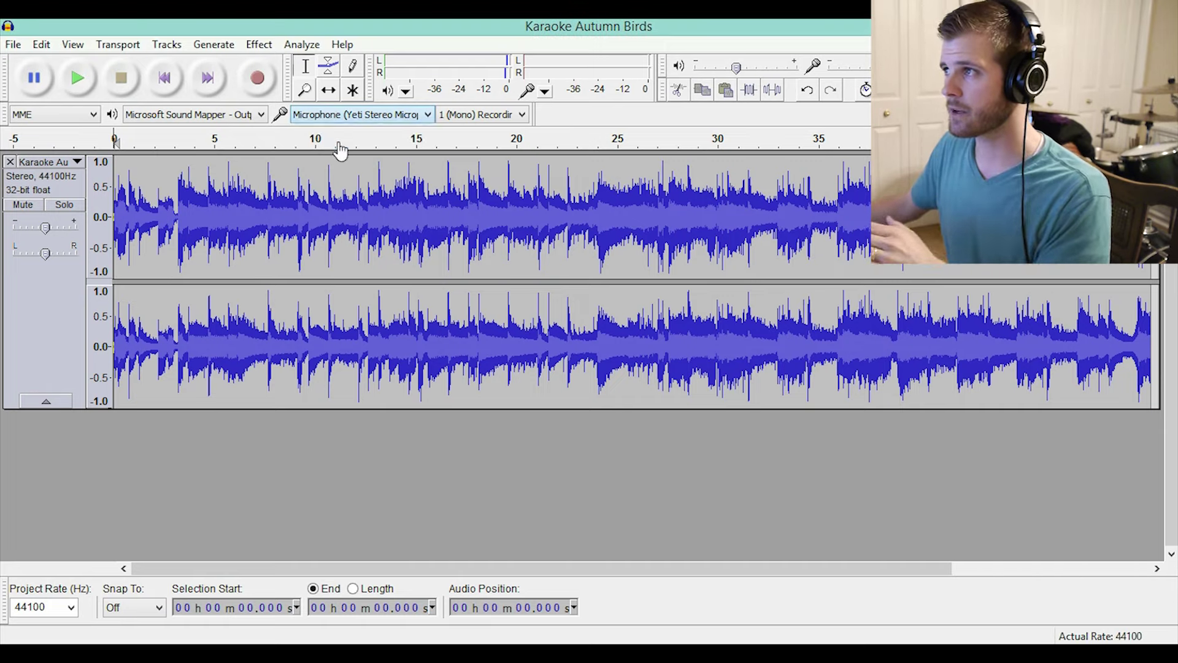
Record about 23 seconds of vocals while singing along with the karaoke track
{"action": "left_click", "coordinate": [258, 79]}
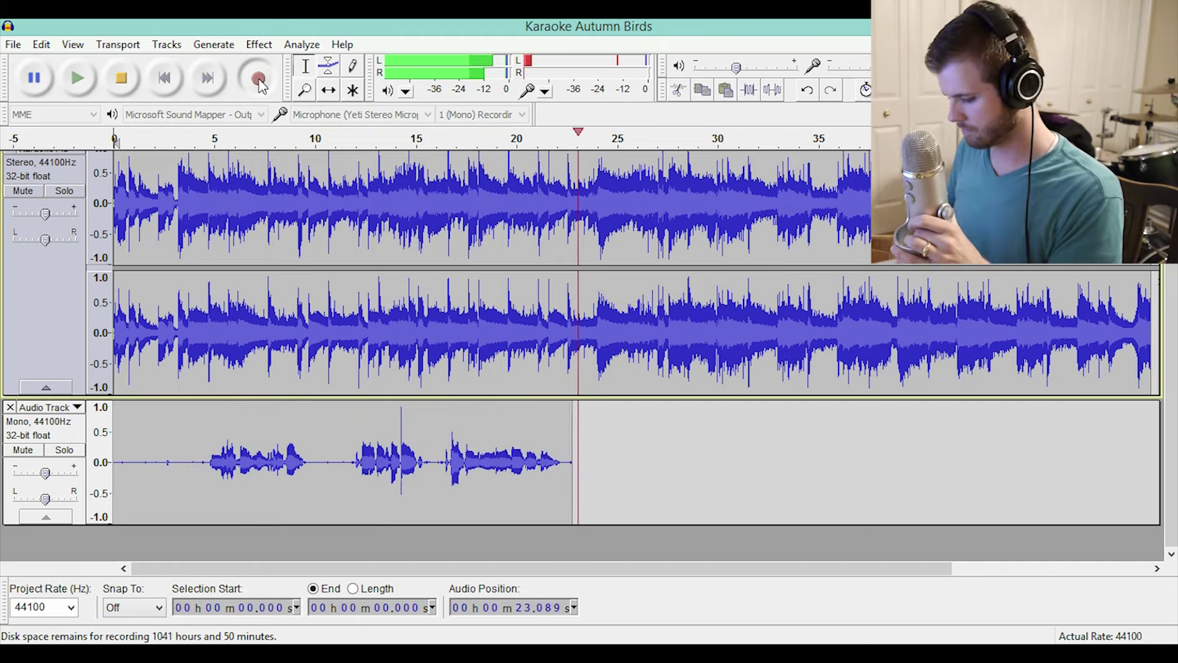
{"action": "key", "text": "space"}
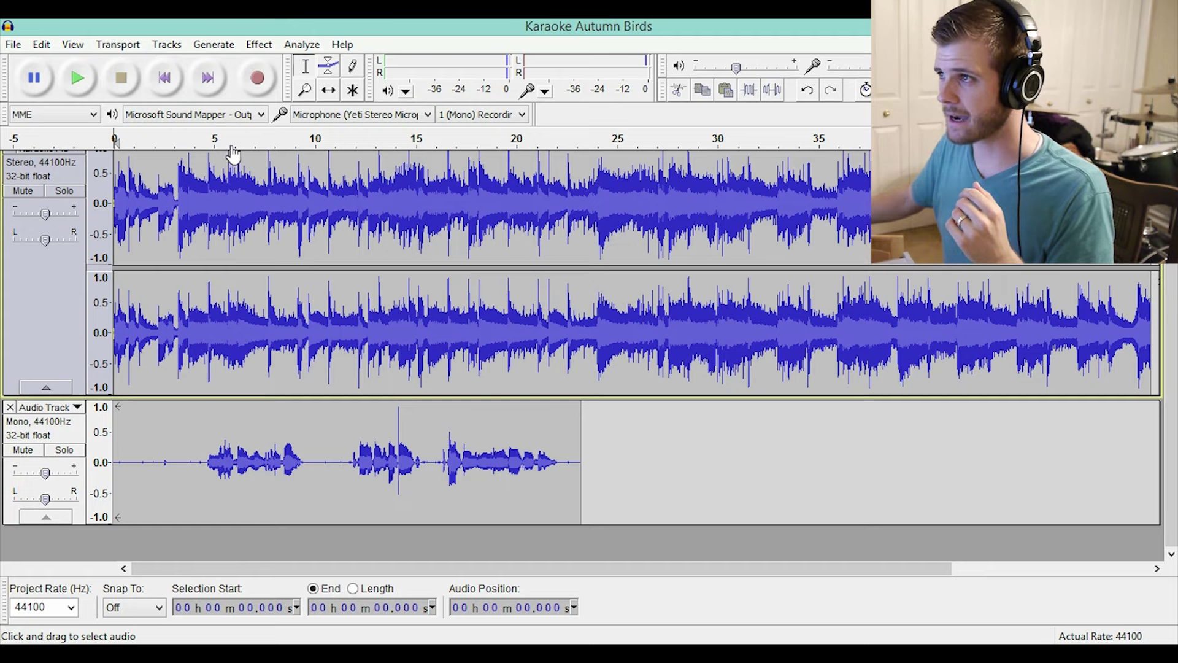
Preview the mix, lower the karaoke gain to -11 dB and raise the vocal gain to +3 dB
{"action": "left_click", "coordinate": [175, 147]}
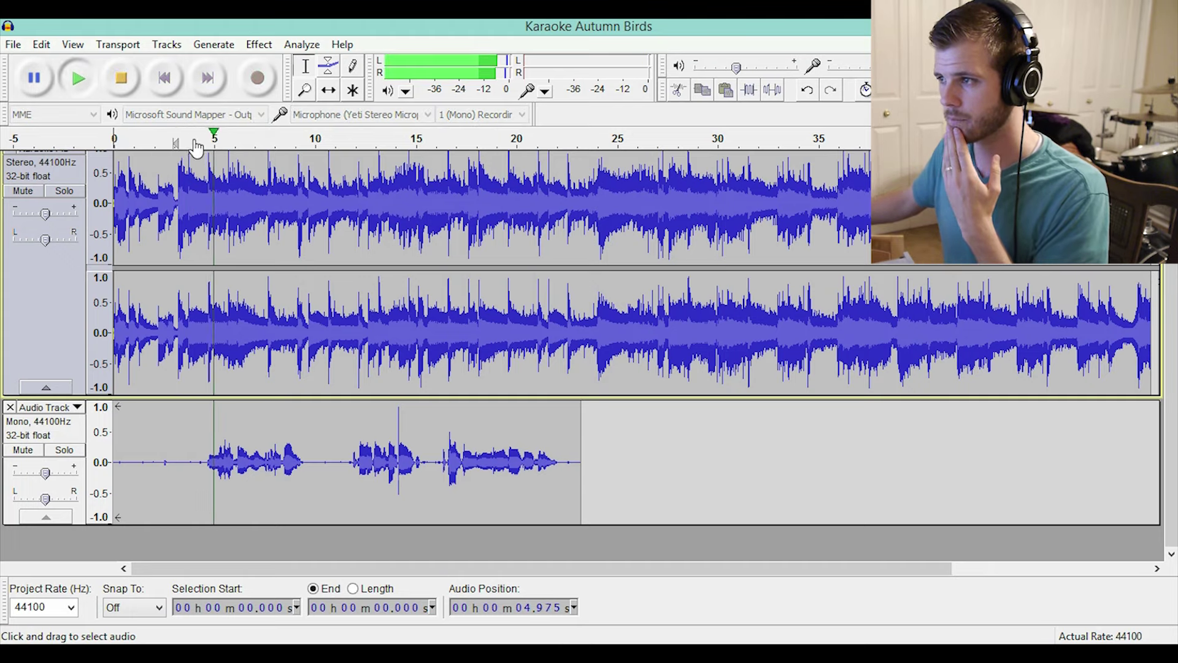
{"action": "left_click", "coordinate": [127, 87]}
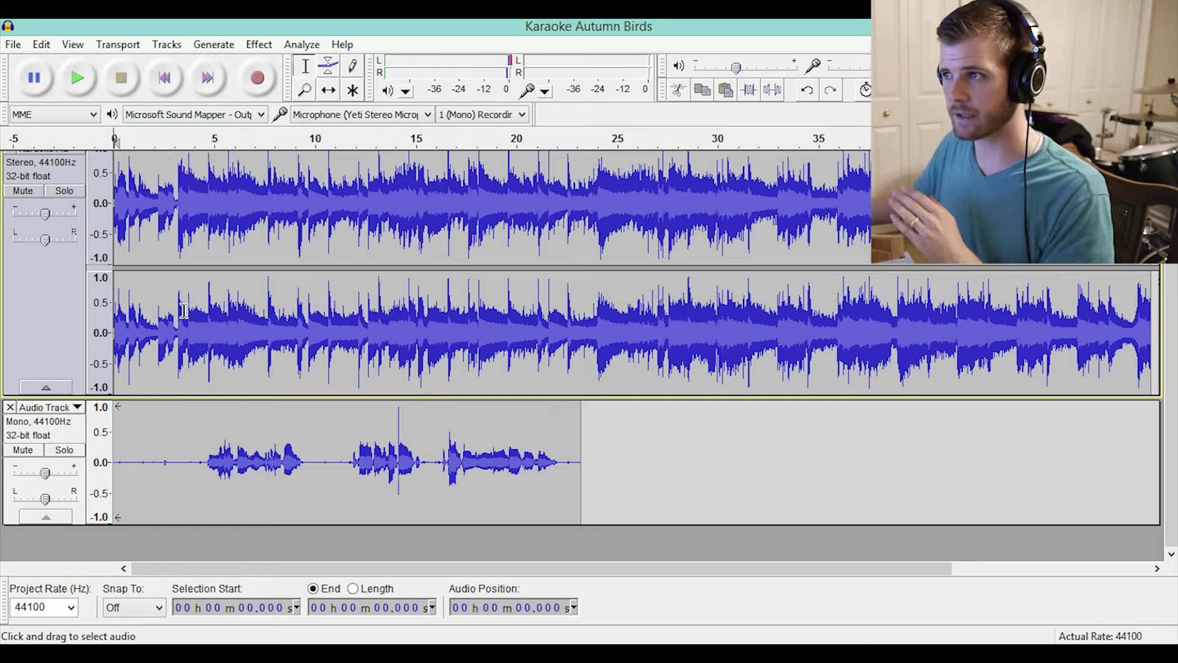
{"action": "mouse_move", "coordinate": [46, 219]}
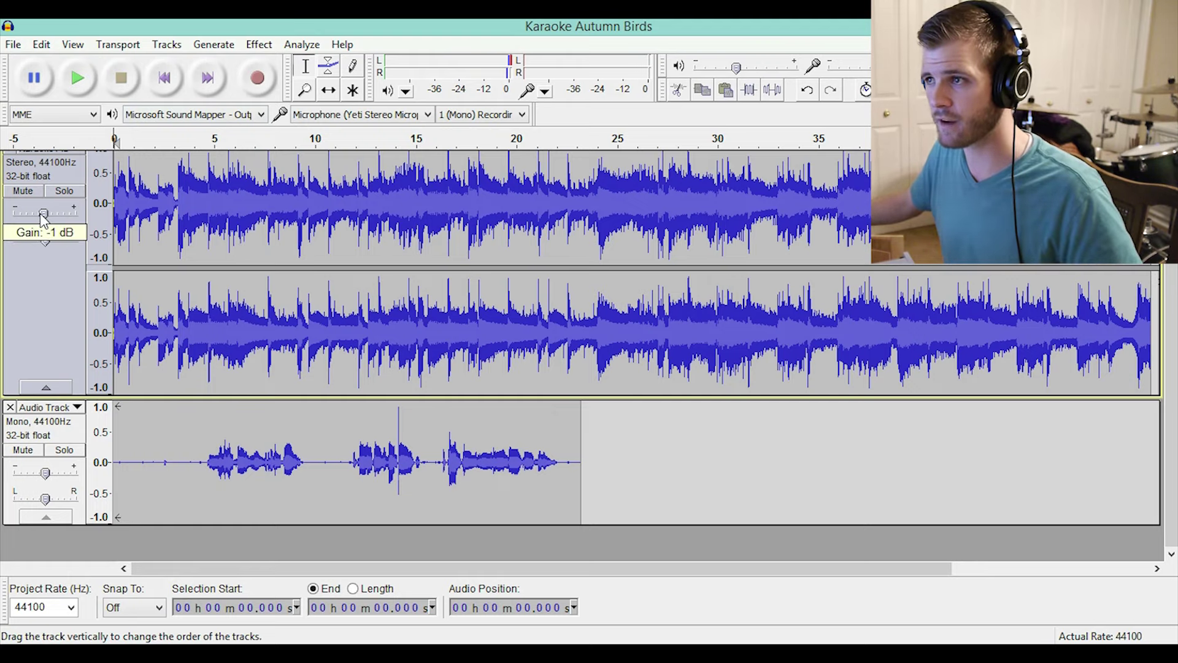
{"action": "left_click_drag", "start_coordinate": [44, 214], "coordinate": [35, 213]}
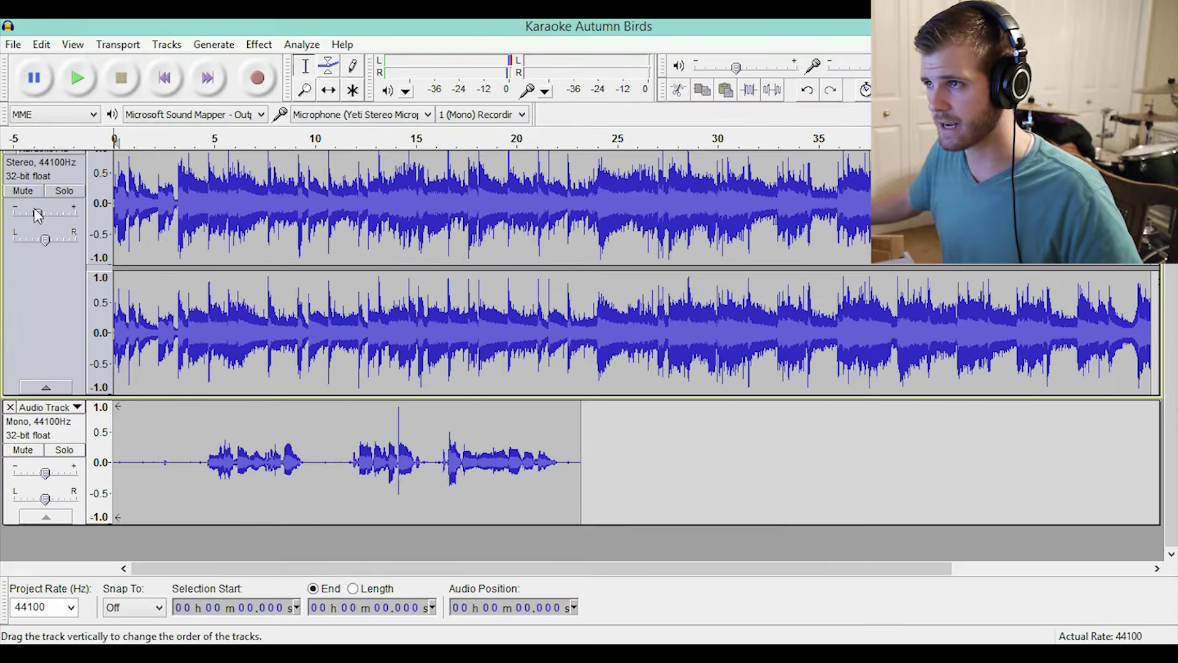
{"action": "left_click_drag", "start_coordinate": [38, 214], "coordinate": [38, 220]}
{"action": "left_click_drag", "start_coordinate": [56, 476], "coordinate": [52, 473]}
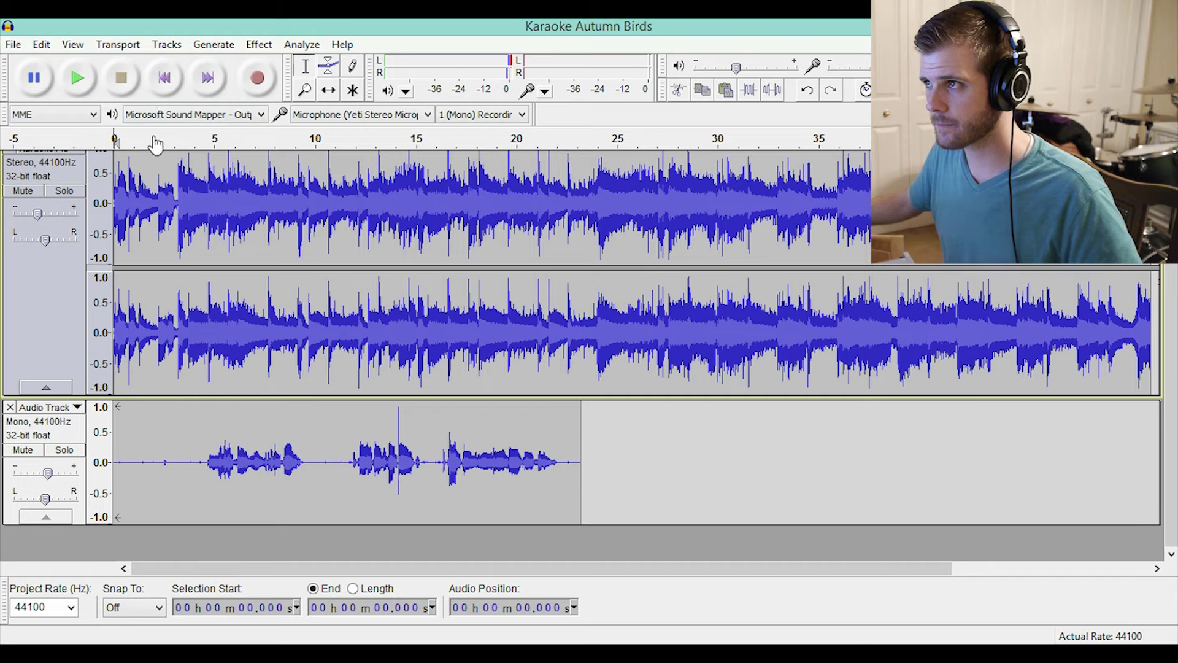
Replay from about 3 seconds, returning karaoke gain to -6 dB and raising vocal gain further
{"action": "left_click", "coordinate": [175, 138]}
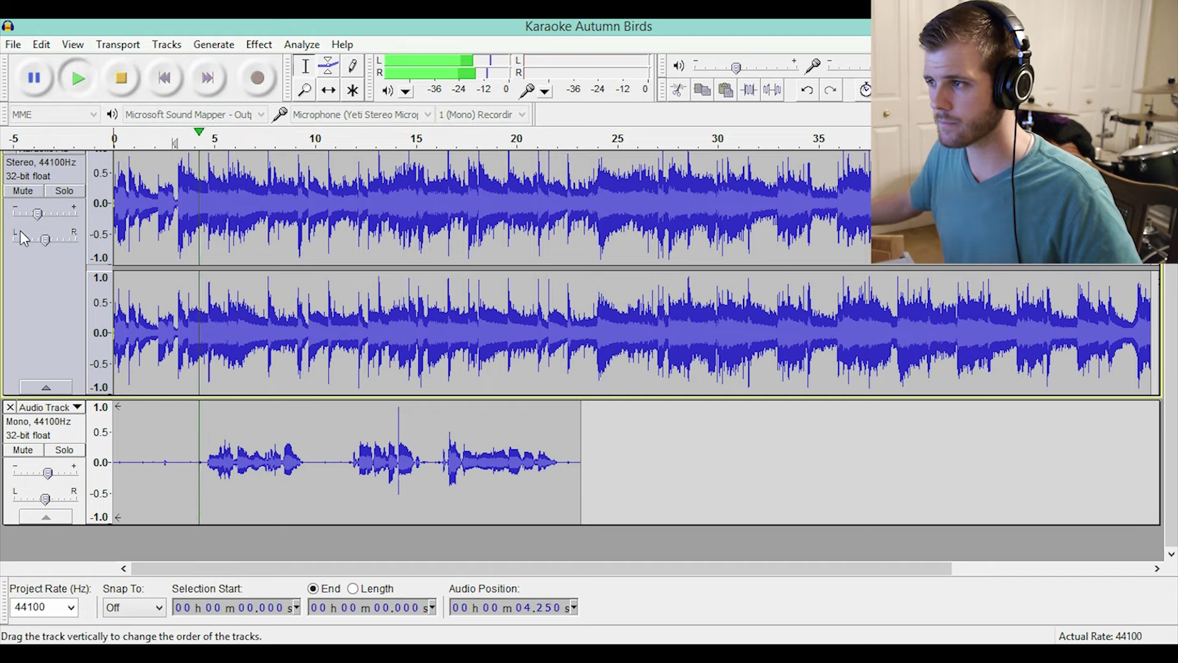
{"action": "left_click_drag", "start_coordinate": [40, 214], "coordinate": [42, 215]}
{"action": "left_click_drag", "start_coordinate": [40, 469], "coordinate": [48, 473]}
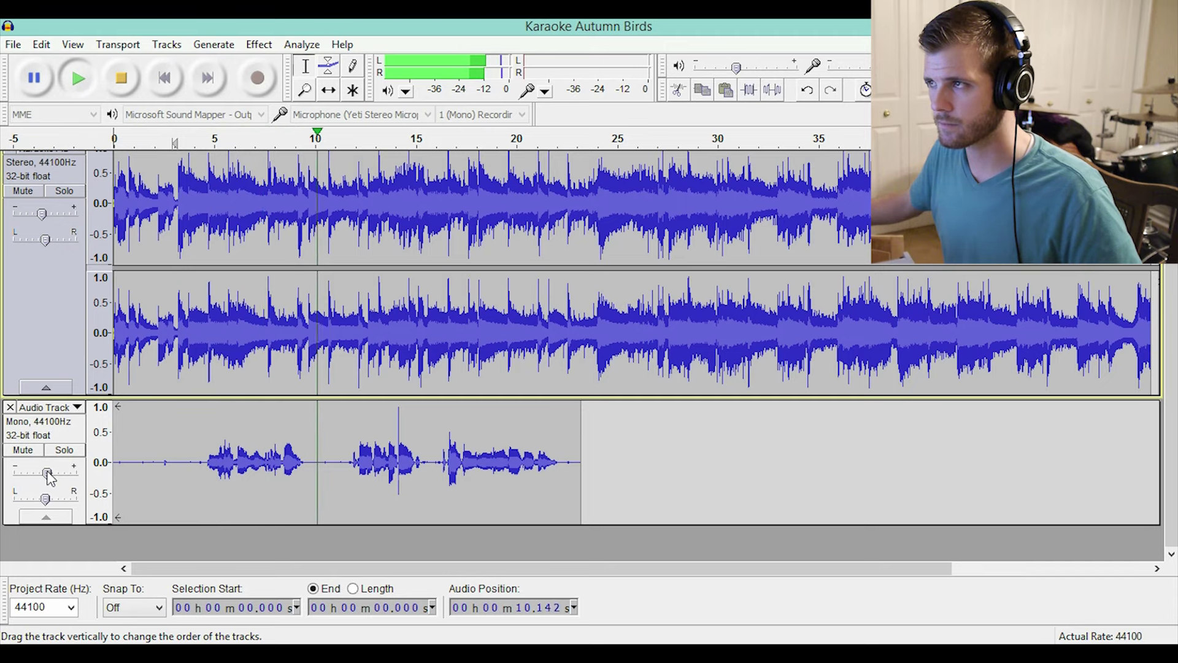
{"action": "left_click", "coordinate": [126, 79]}
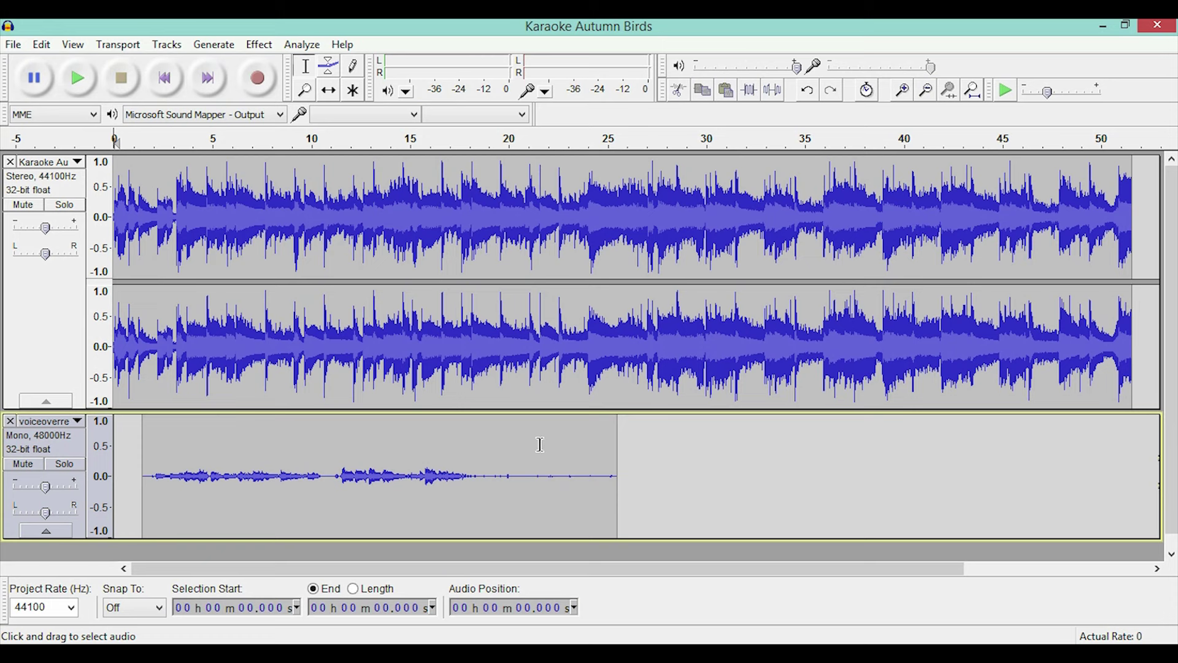
Time-shift the voiceover clip left so it starts around 0.4 seconds
{"action": "left_click", "coordinate": [329, 91]}
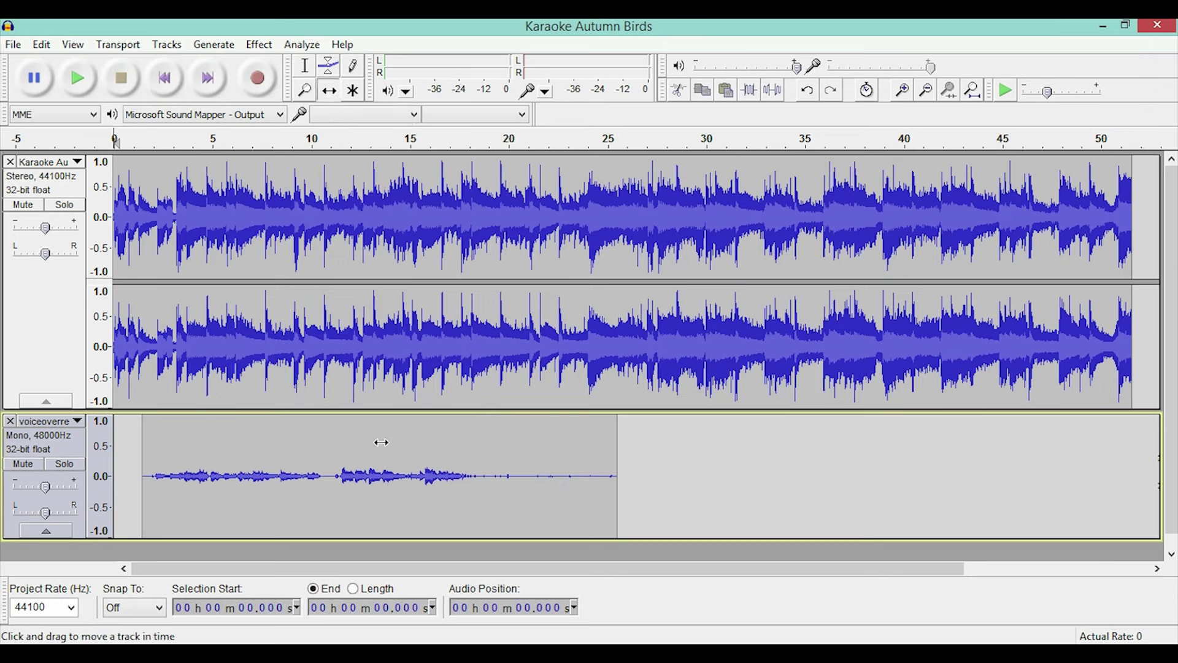
{"action": "mouse_move", "coordinate": [381, 439]}
{"action": "left_mouse_down"}
{"action": "mouse_move", "coordinate": [360, 441]}
{"action": "mouse_move", "coordinate": [614, 446]}
{"action": "mouse_move", "coordinate": [361, 449]}
{"action": "left_mouse_up"}
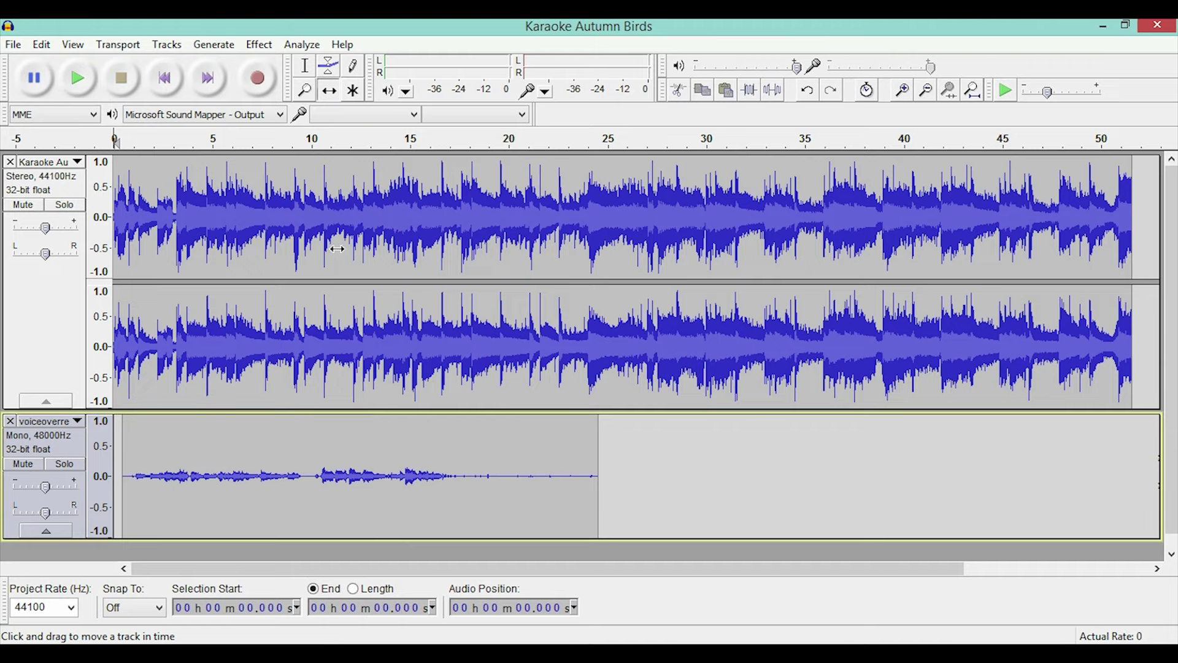
Select the voiceover from 9.832 to 14.071 seconds
{"action": "left_click", "coordinate": [310, 73]}
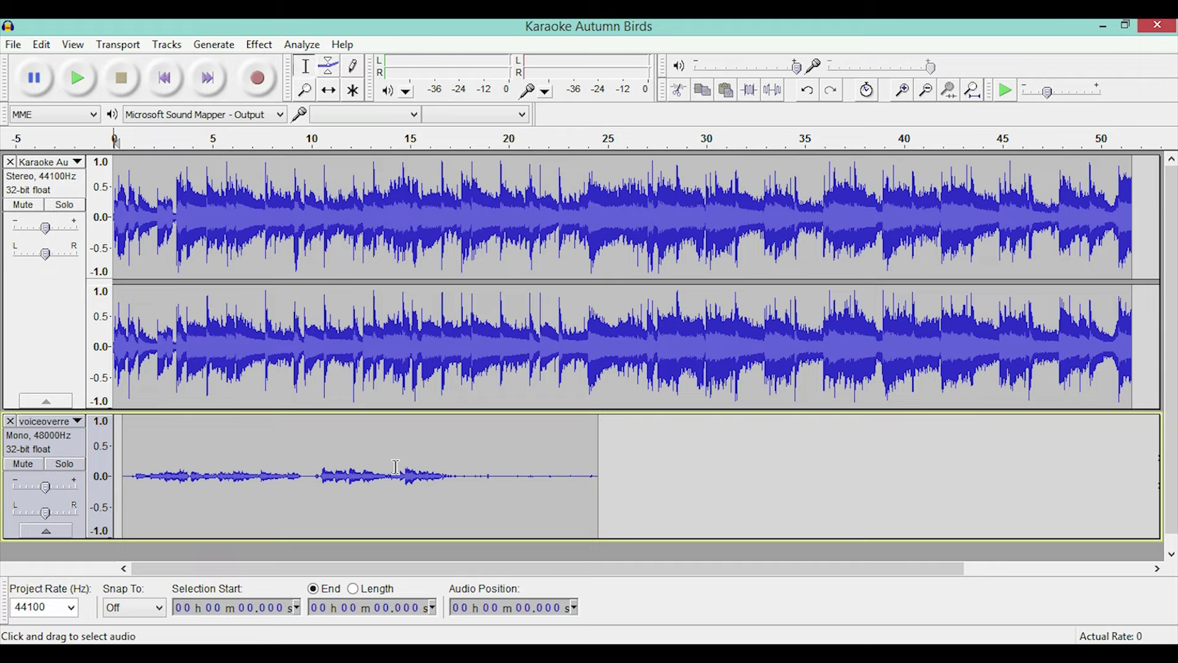
{"action": "key", "text": "F5"}
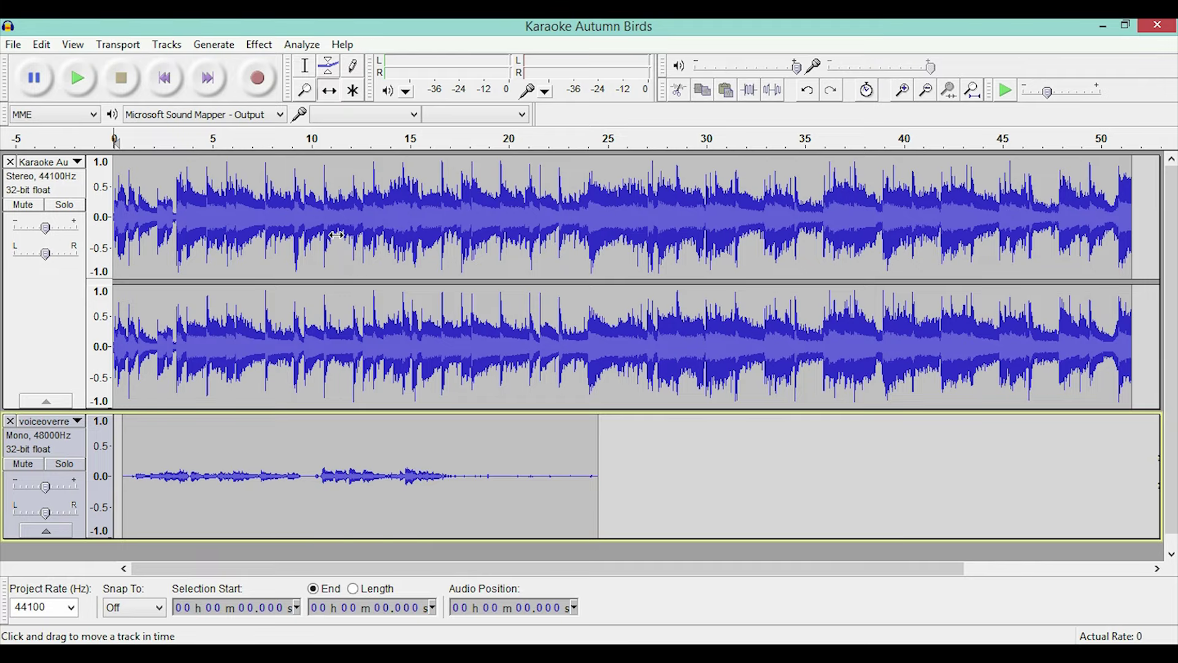
{"action": "left_click", "coordinate": [311, 74]}
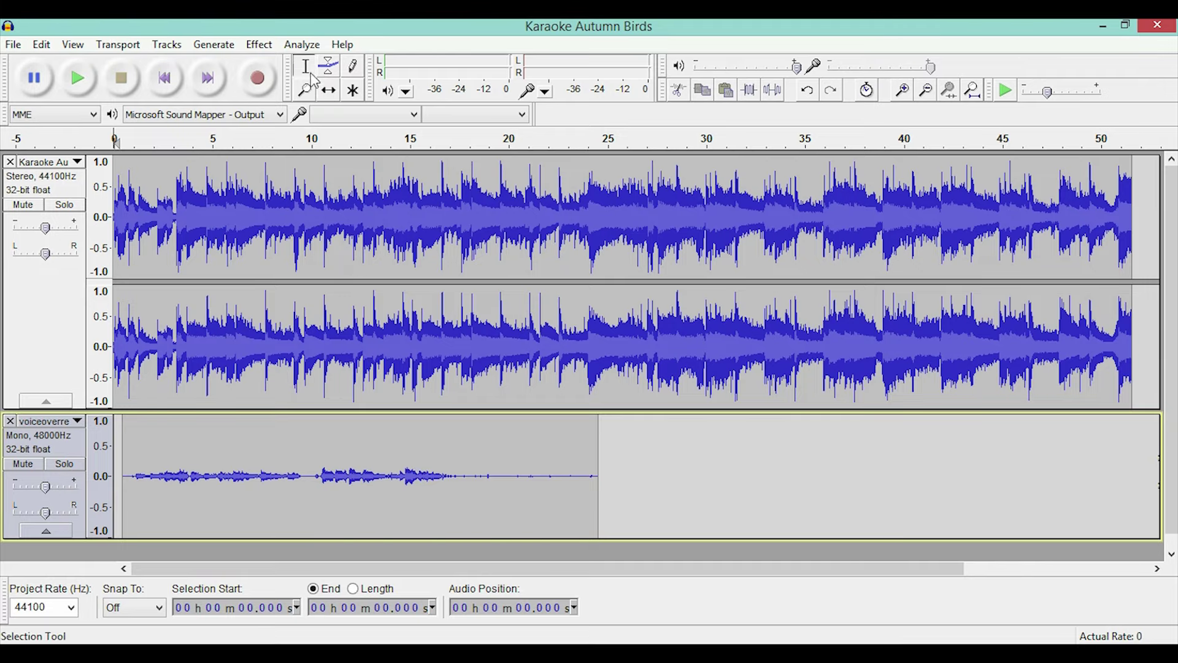
{"action": "scroll", "coordinate": [350, 387], "scroll_direction": "down", "scroll_amount": 1}
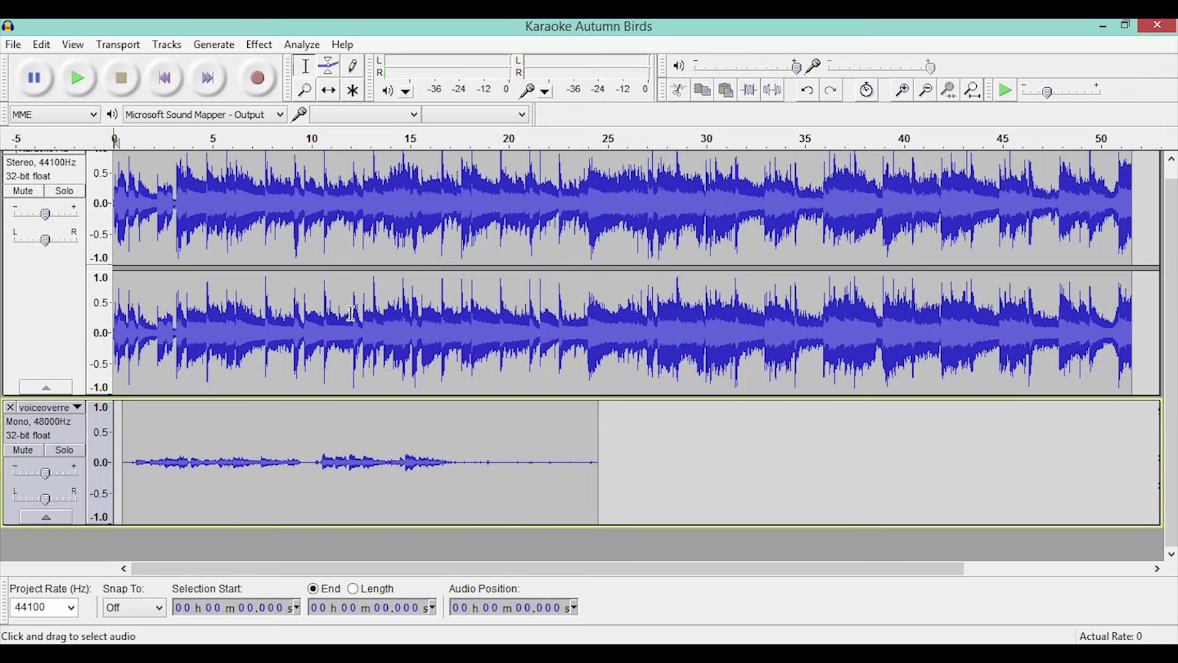
{"action": "left_click_drag", "start_coordinate": [312, 468], "coordinate": [399, 473]}
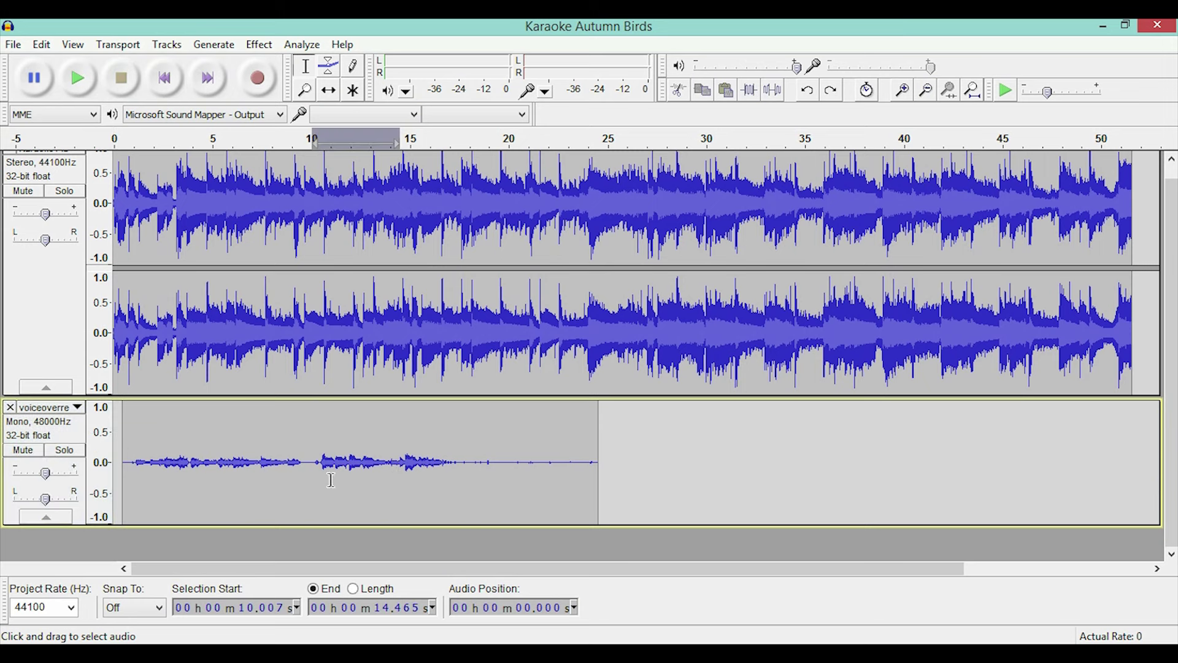
{"action": "left_click_drag", "start_coordinate": [308, 457], "coordinate": [392, 460]}
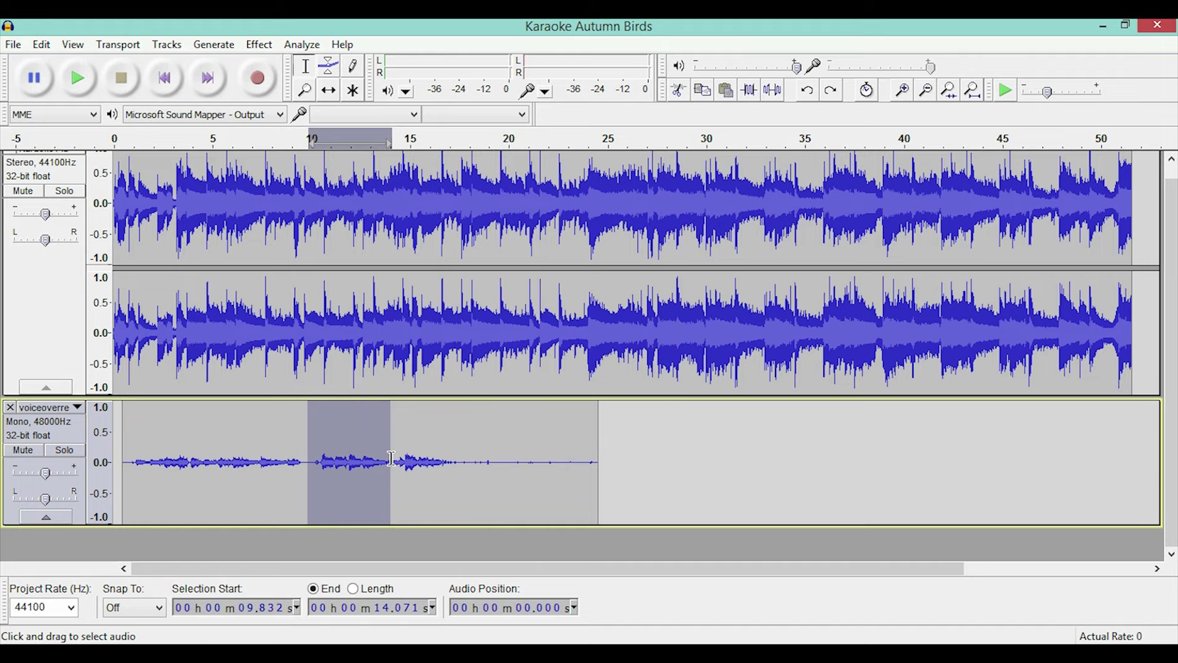
Amplify the selection by -50 dB to silence it, then clear the selection
{"action": "left_click", "coordinate": [259, 44]}
{"action": "left_click", "coordinate": [328, 74]}
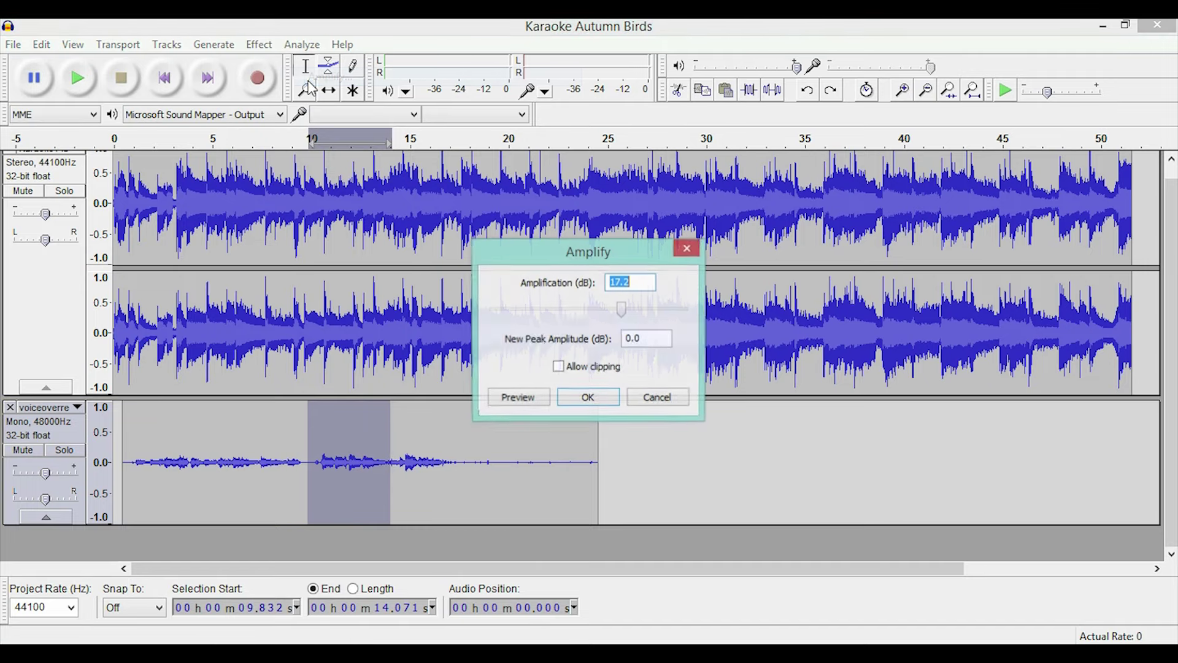
{"action": "left_click_drag", "start_coordinate": [630, 320], "coordinate": [459, 327]}
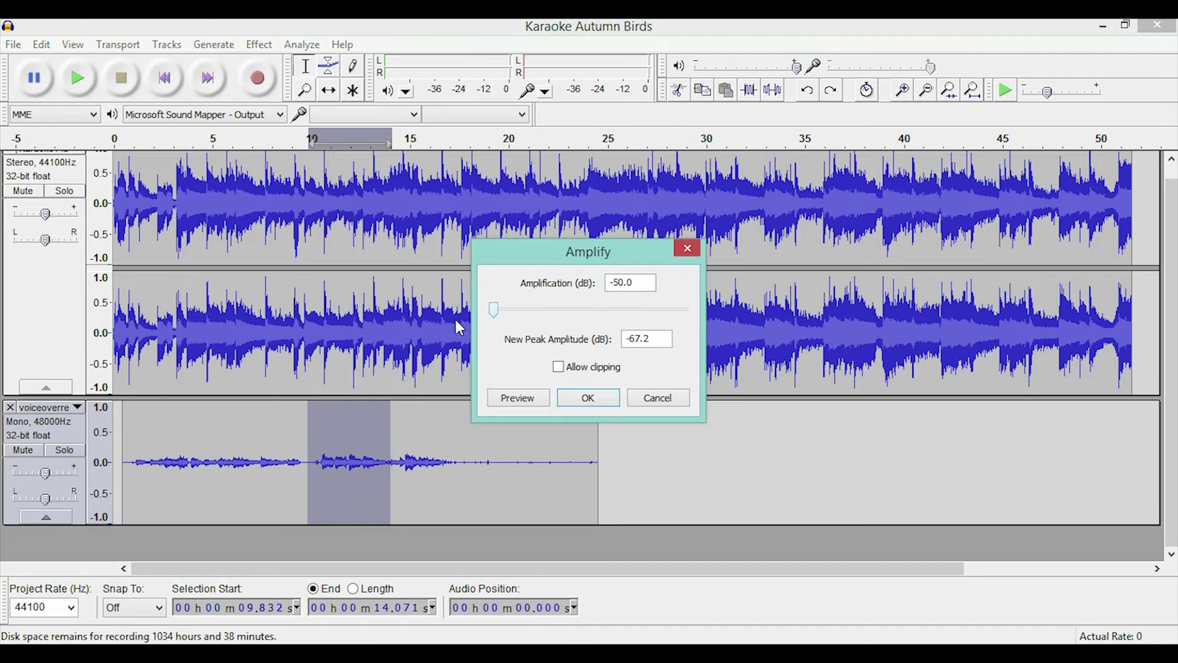
{"action": "left_click", "coordinate": [574, 398]}
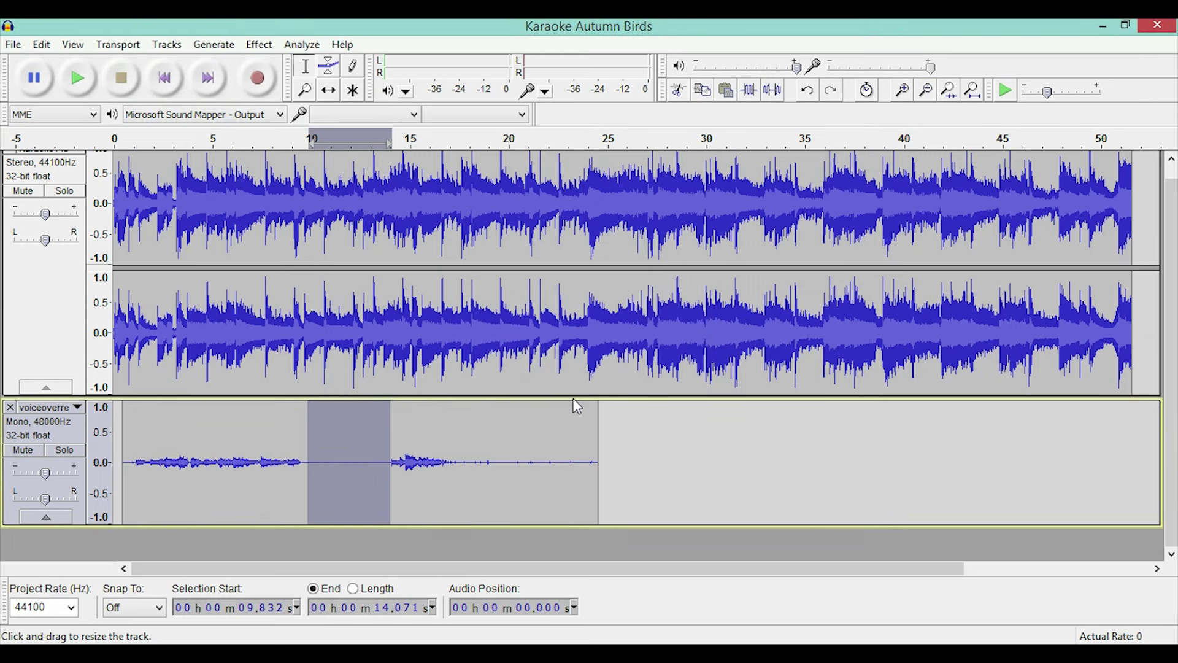
{"action": "left_click", "coordinate": [359, 483]}
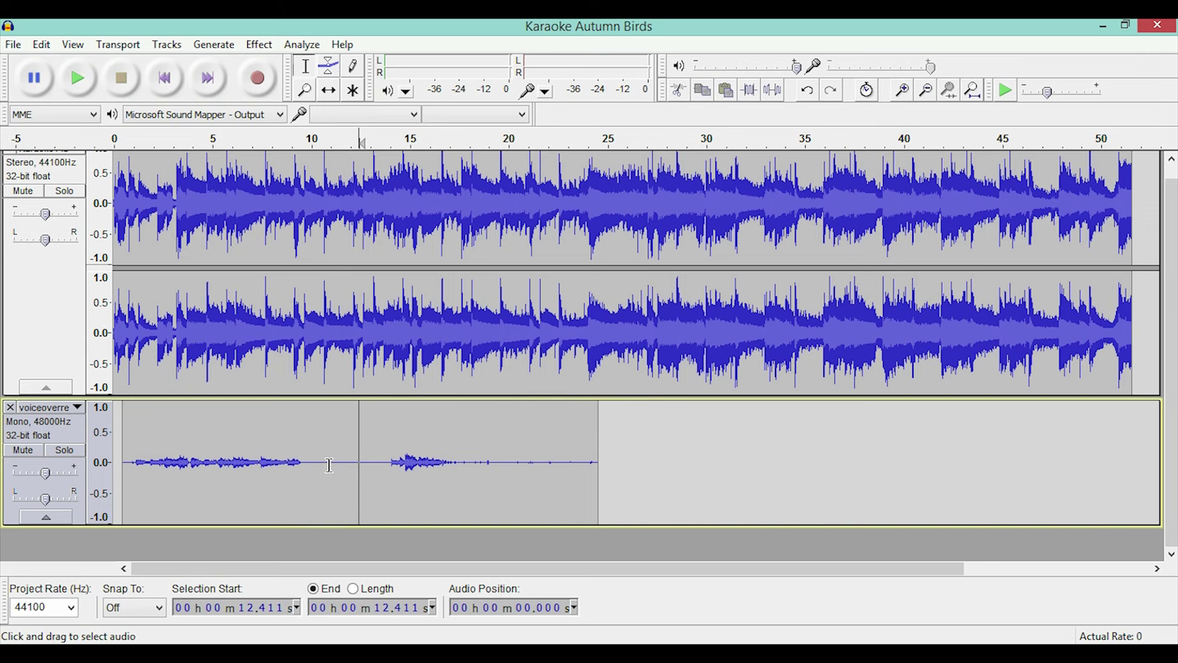
Add a new mono Audio Track and start recording into it from 4.851 seconds
{"action": "left_click", "coordinate": [214, 45]}
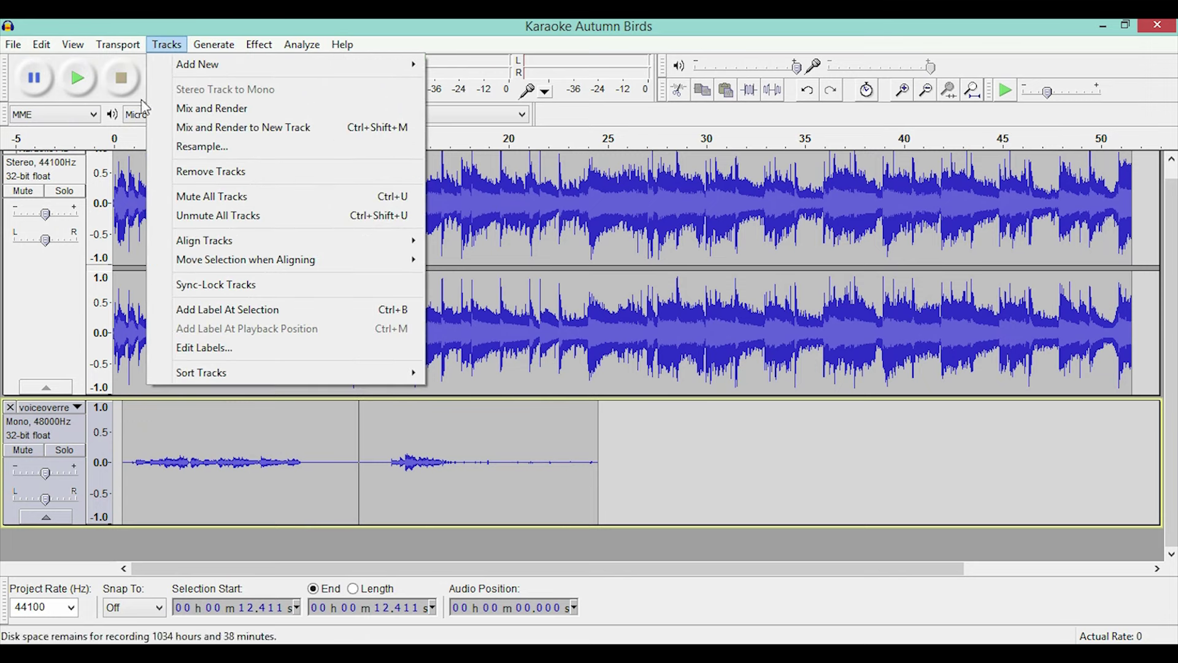
{"action": "mouse_move", "coordinate": [368, 64]}
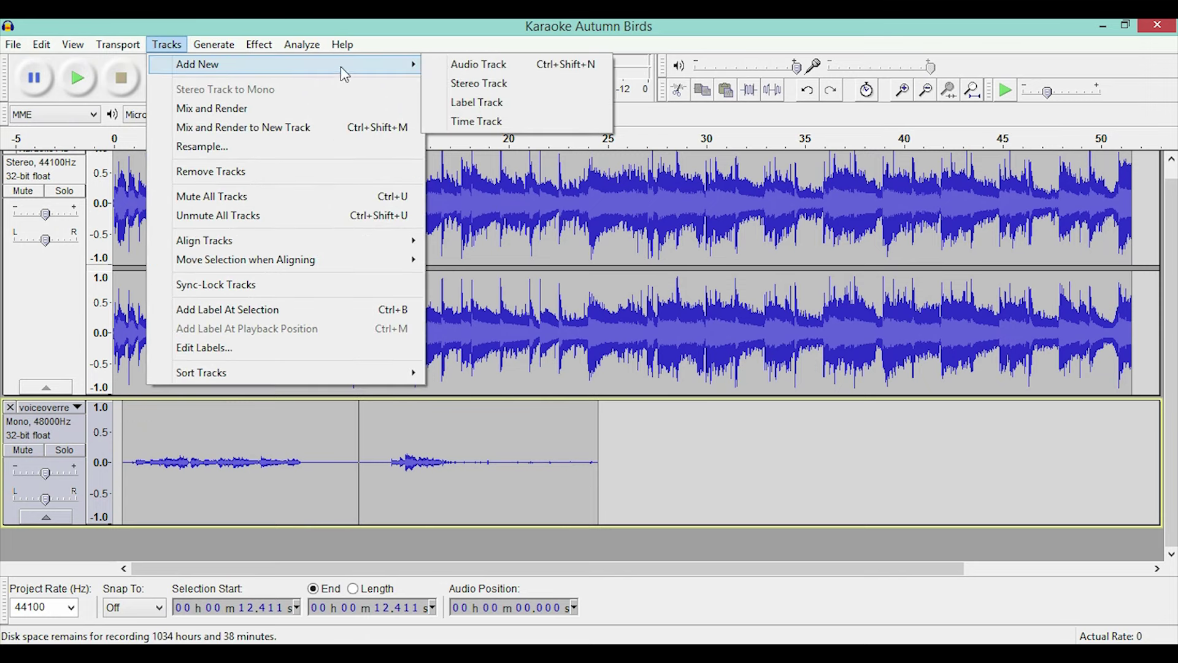
{"action": "left_click", "coordinate": [501, 68]}
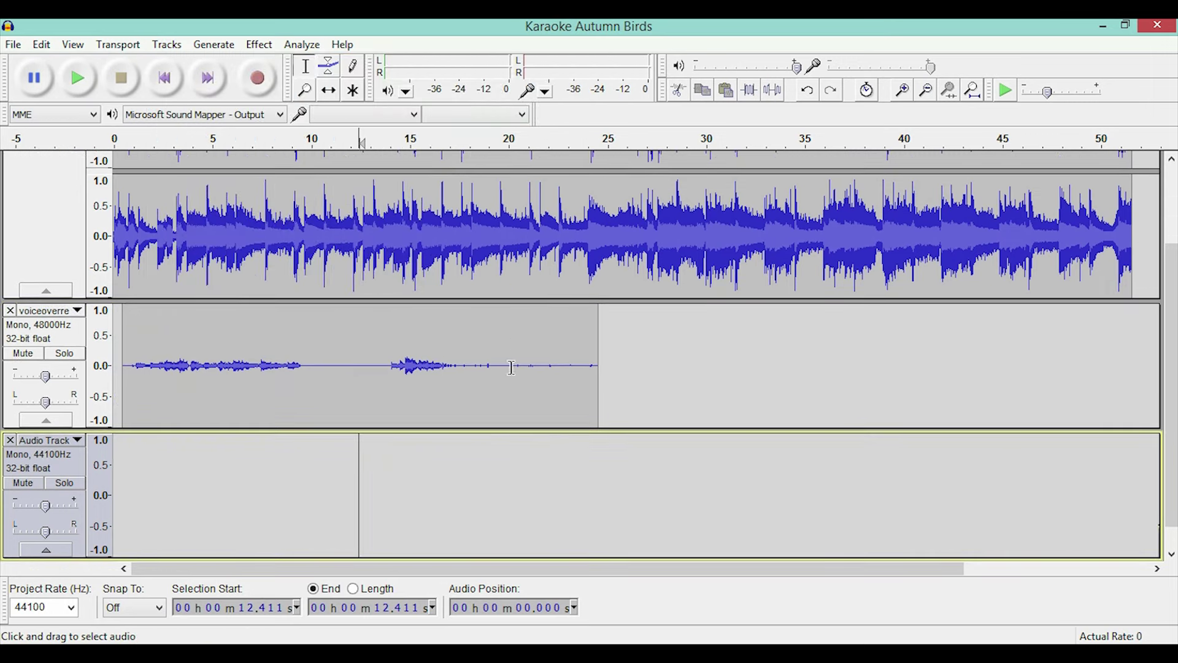
{"action": "left_click", "coordinate": [210, 489]}
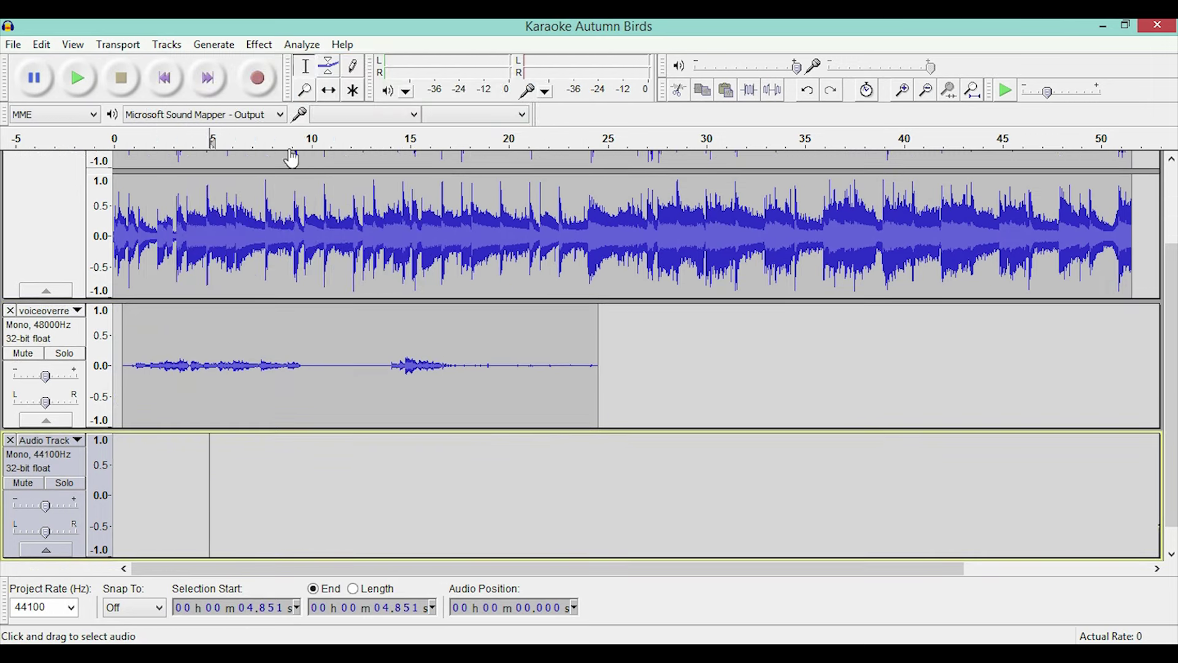
{"action": "left_click", "coordinate": [261, 78]}
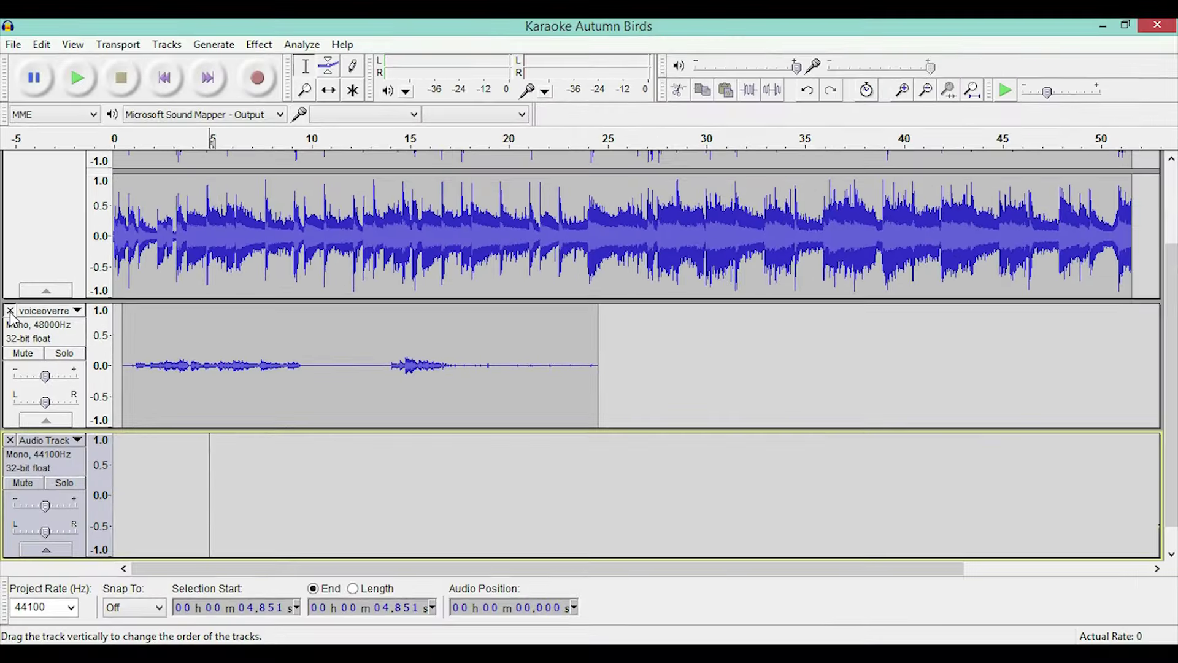
Delete the voiceover track and the empty extra Audio Track
{"action": "left_click", "coordinate": [9, 311]}
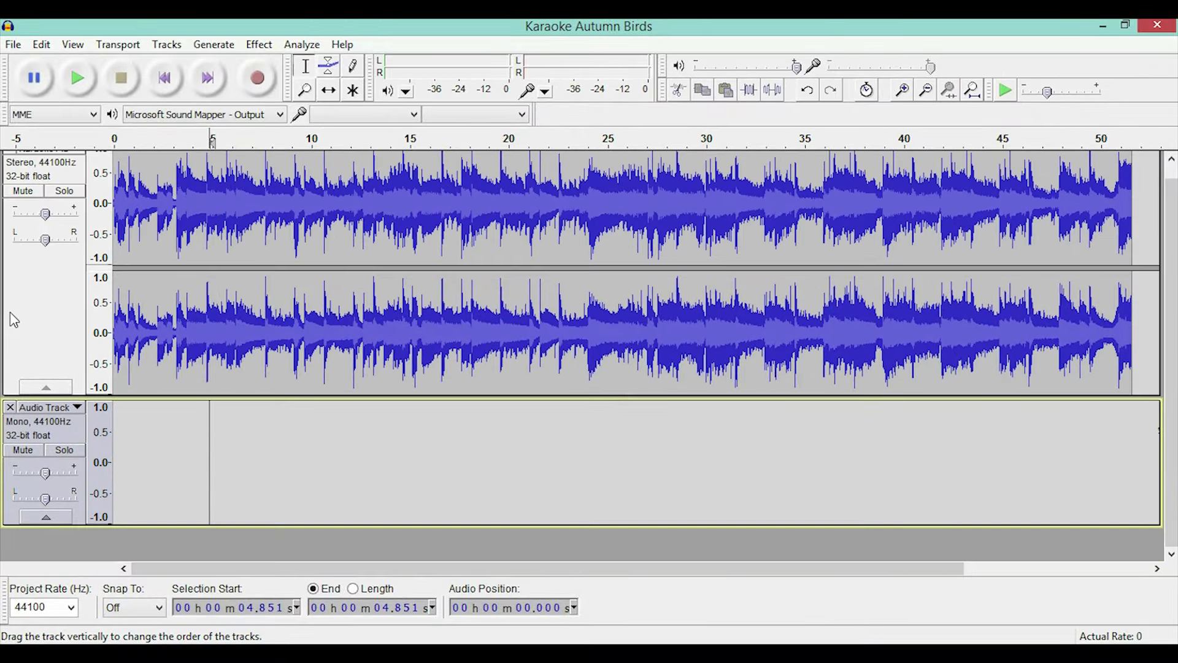
{"action": "left_click", "coordinate": [10, 408]}
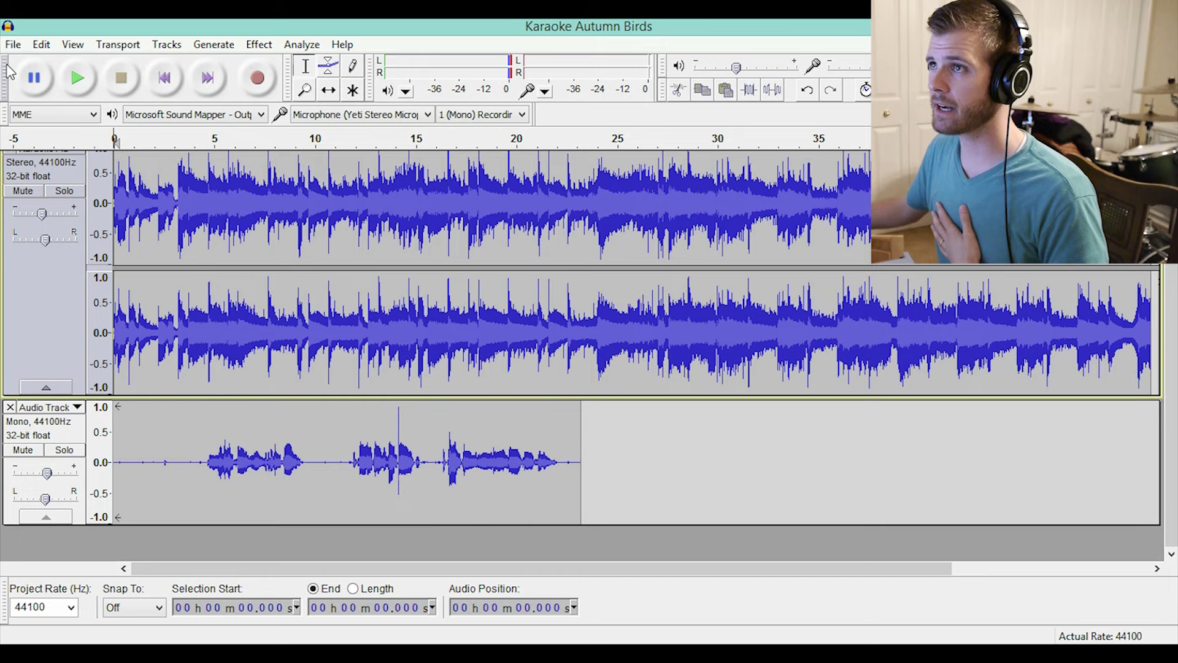
Export Audio for Karaoke Autumn Birds with Save as type set to MP3 Files
{"action": "left_click", "coordinate": [12, 44]}
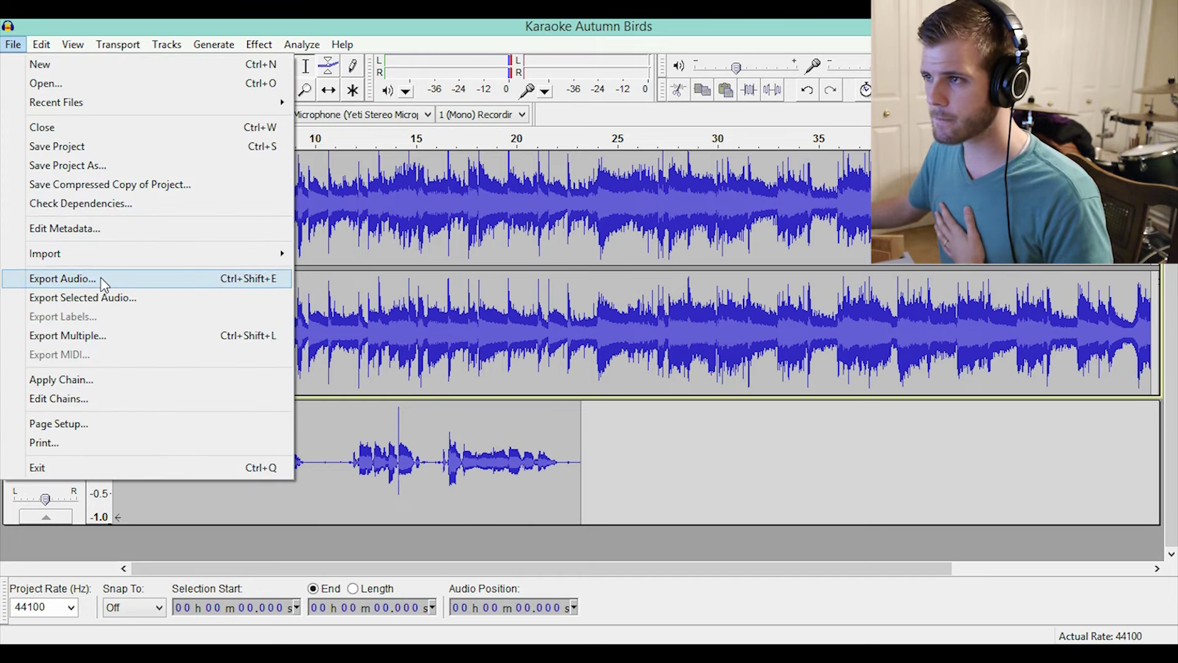
{"action": "left_click", "coordinate": [103, 280]}
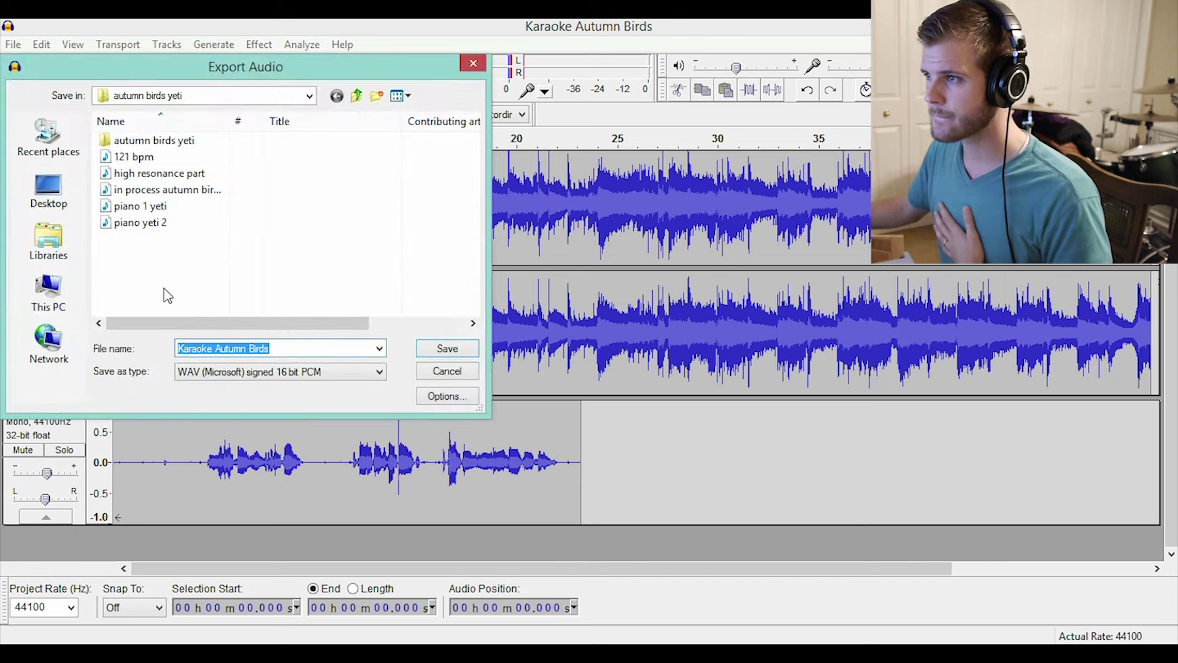
{"action": "left_click", "coordinate": [269, 374]}
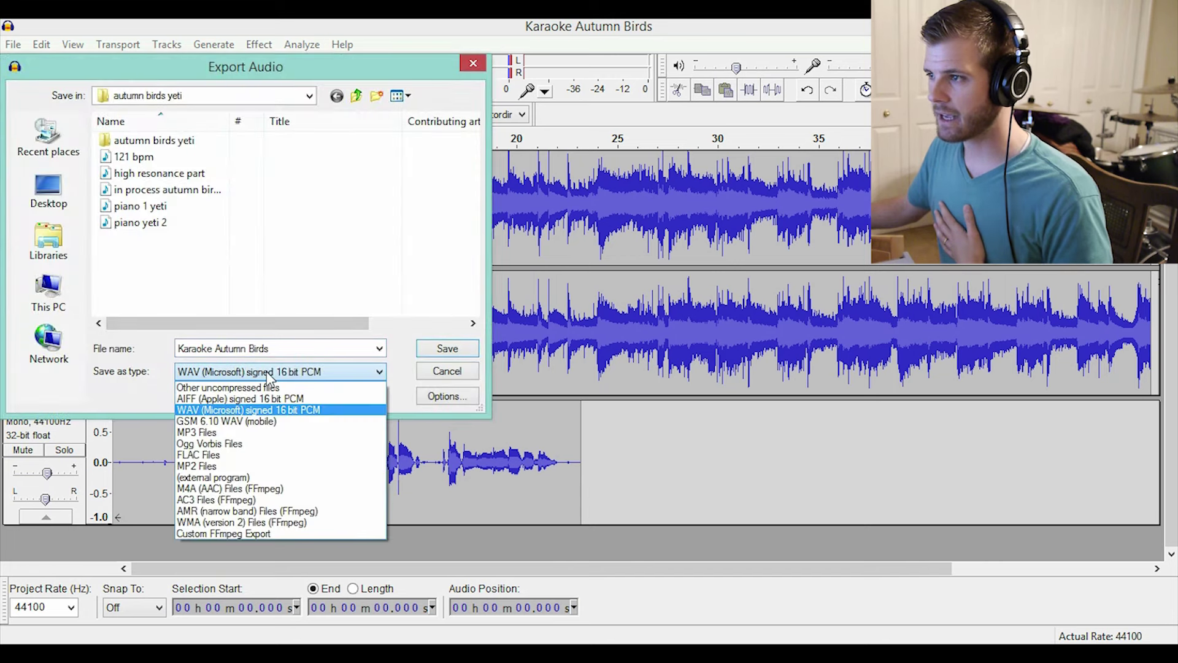
{"action": "left_click", "coordinate": [206, 432]}
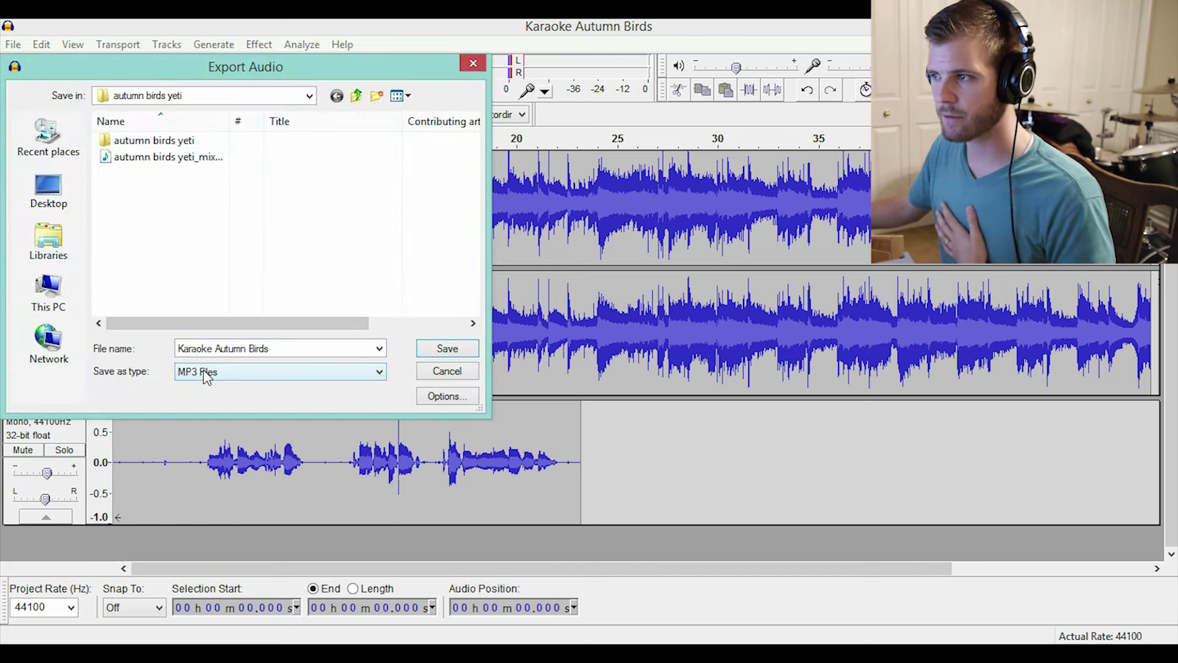
{"action": "left_click", "coordinate": [206, 377]}
{"action": "left_click", "coordinate": [206, 408]}
{"action": "scroll", "coordinate": [207, 376], "scroll_direction": "down", "scroll_amount": 2}
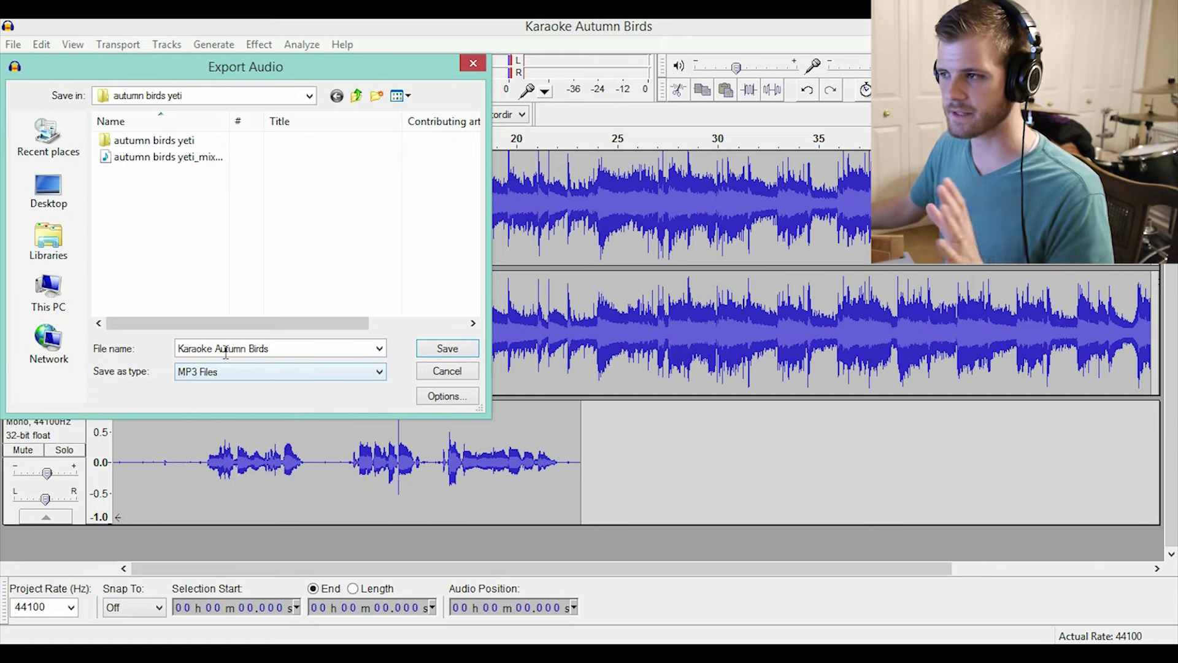